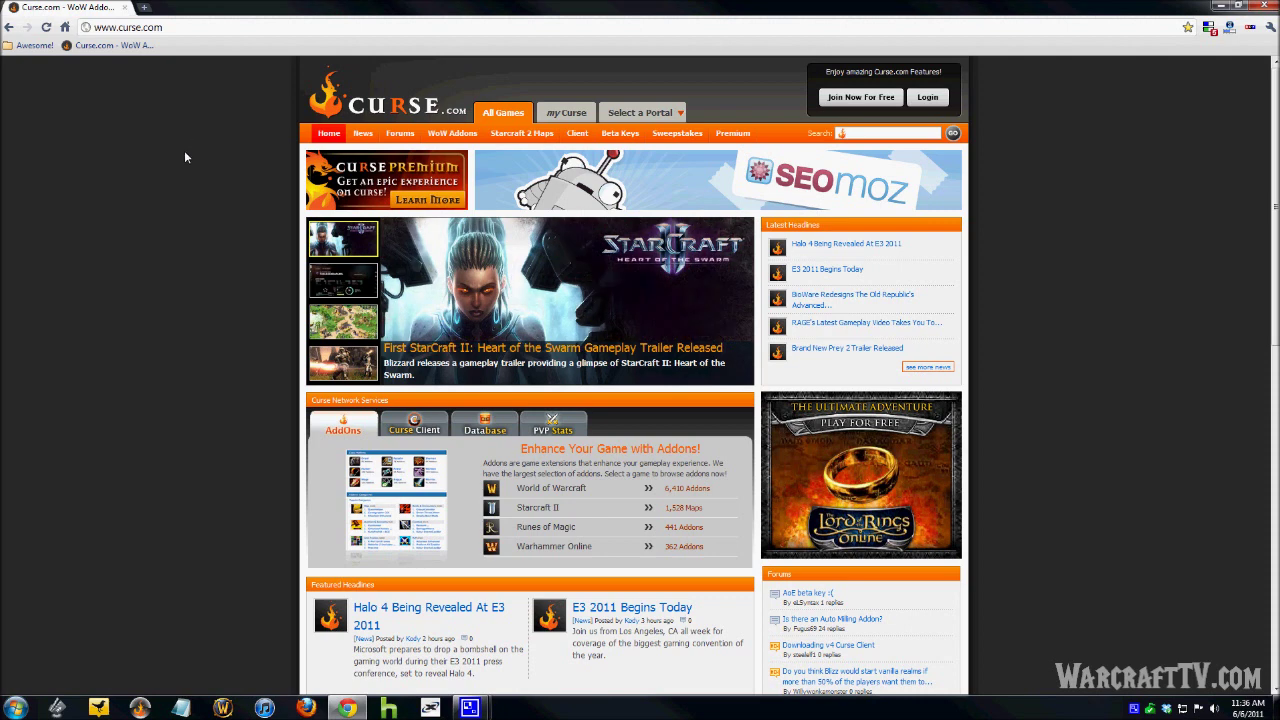
- Open the Curse Client download page on curse.com
drag(164, 27, 90, 29)
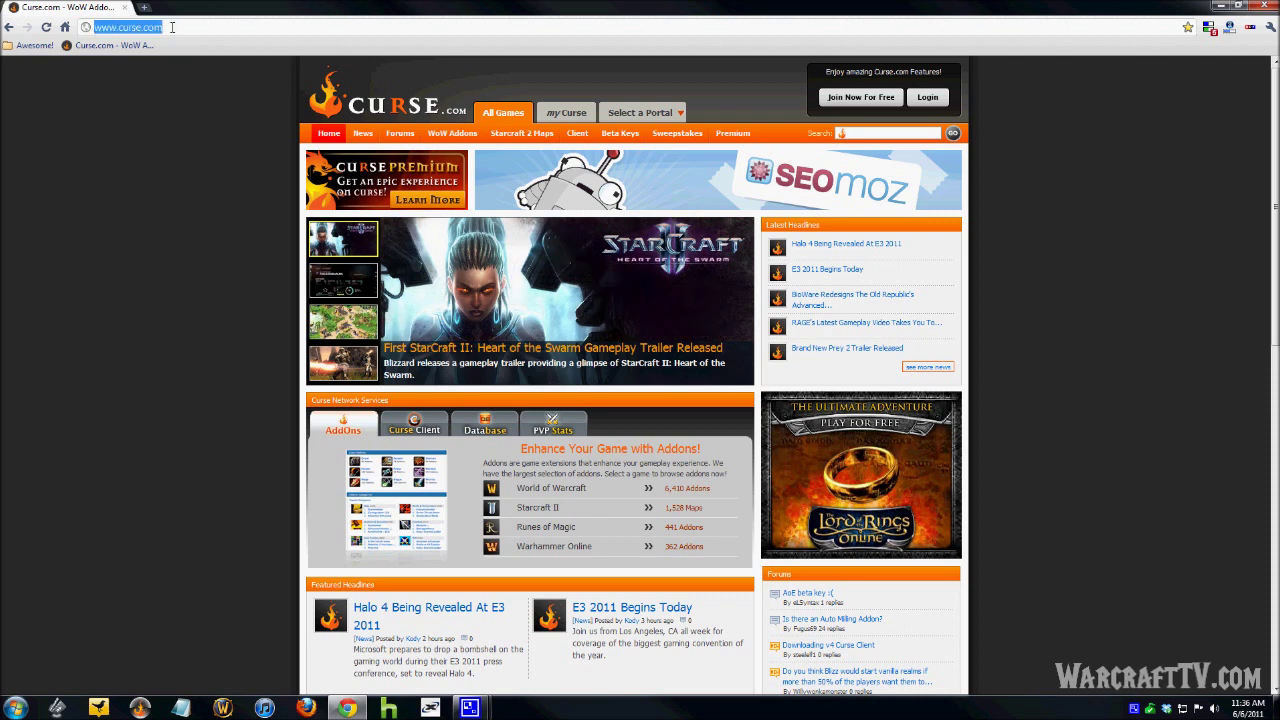
click(203, 148)
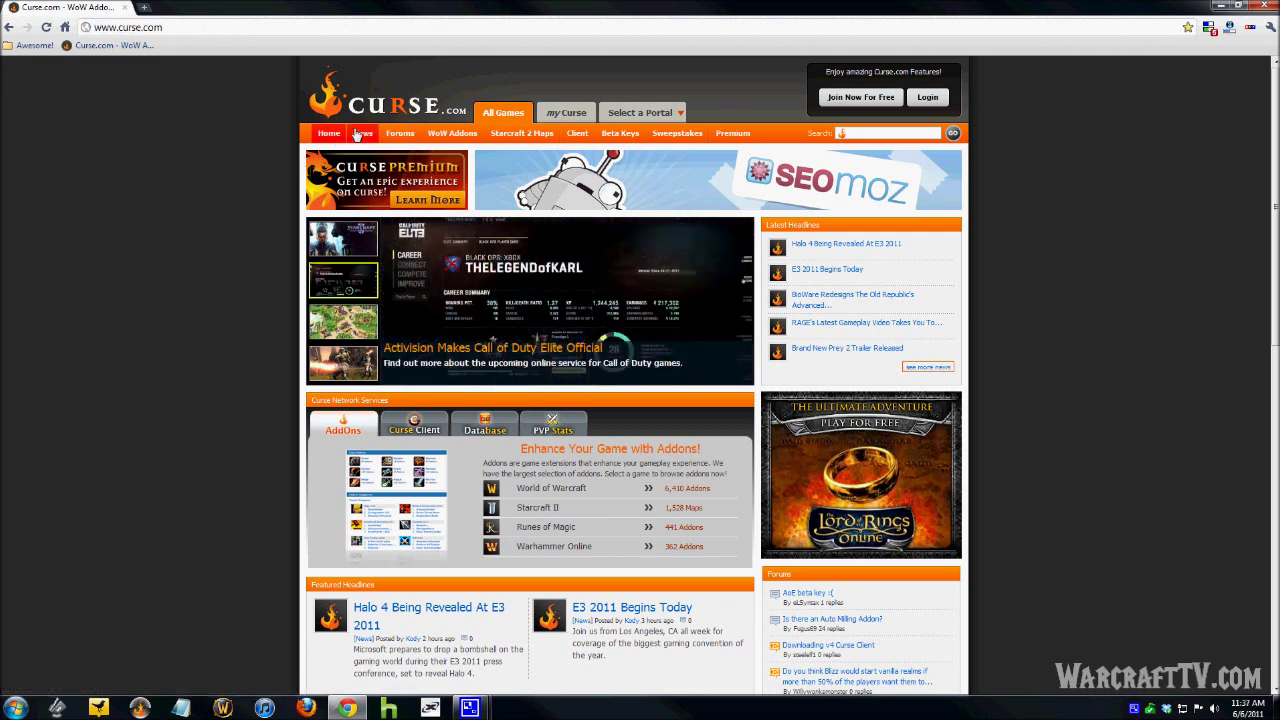
click(578, 136)
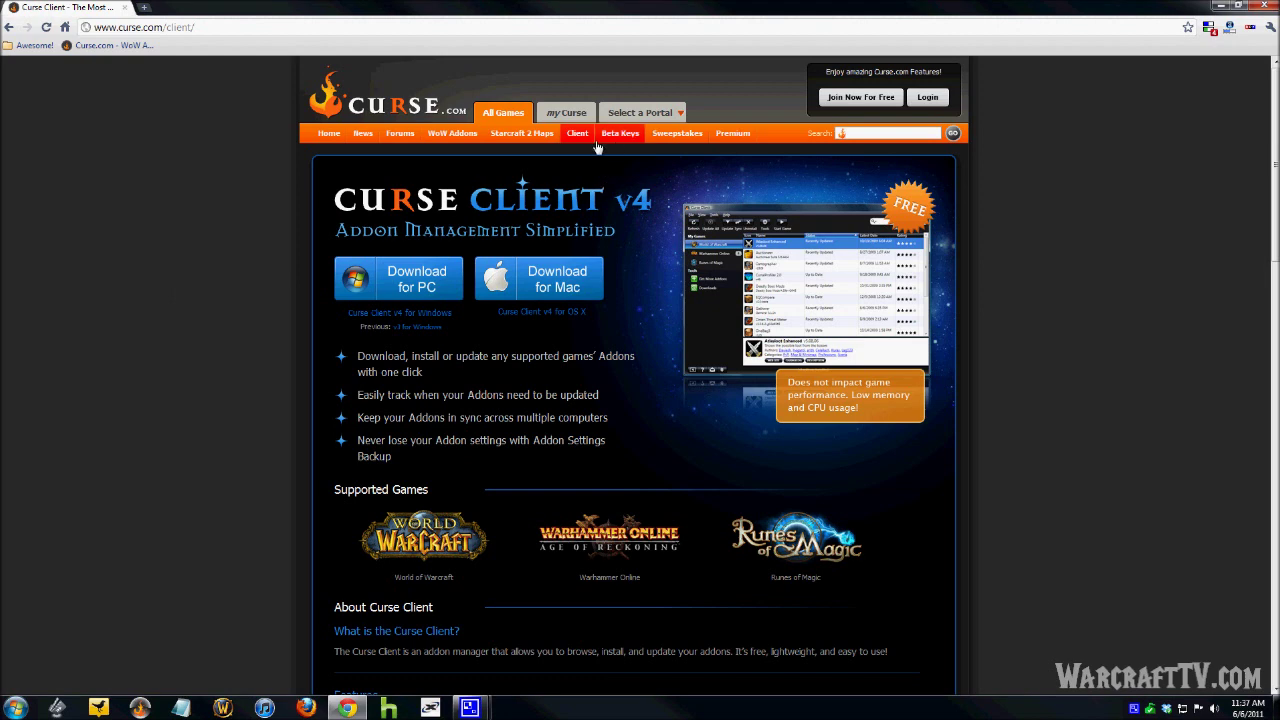
- View the free Curse membership registration form, then return to the Curse Client download page
click(866, 98)
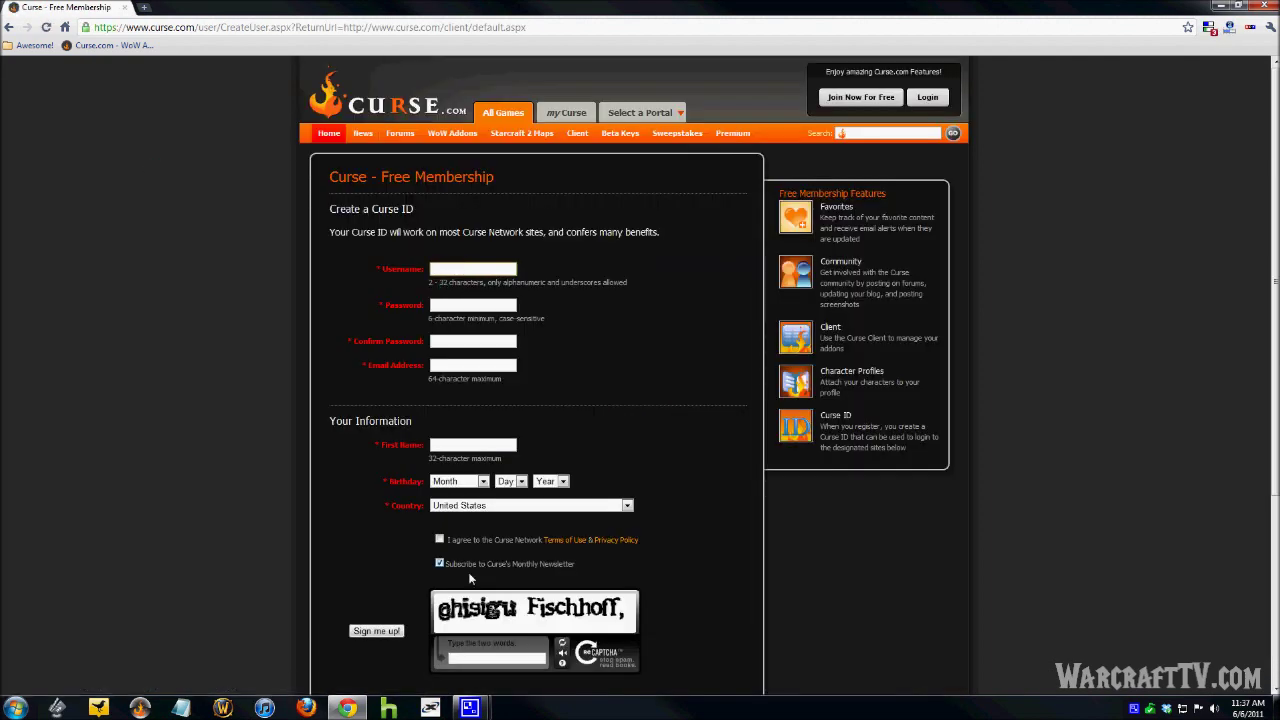
drag(328, 178, 375, 178)
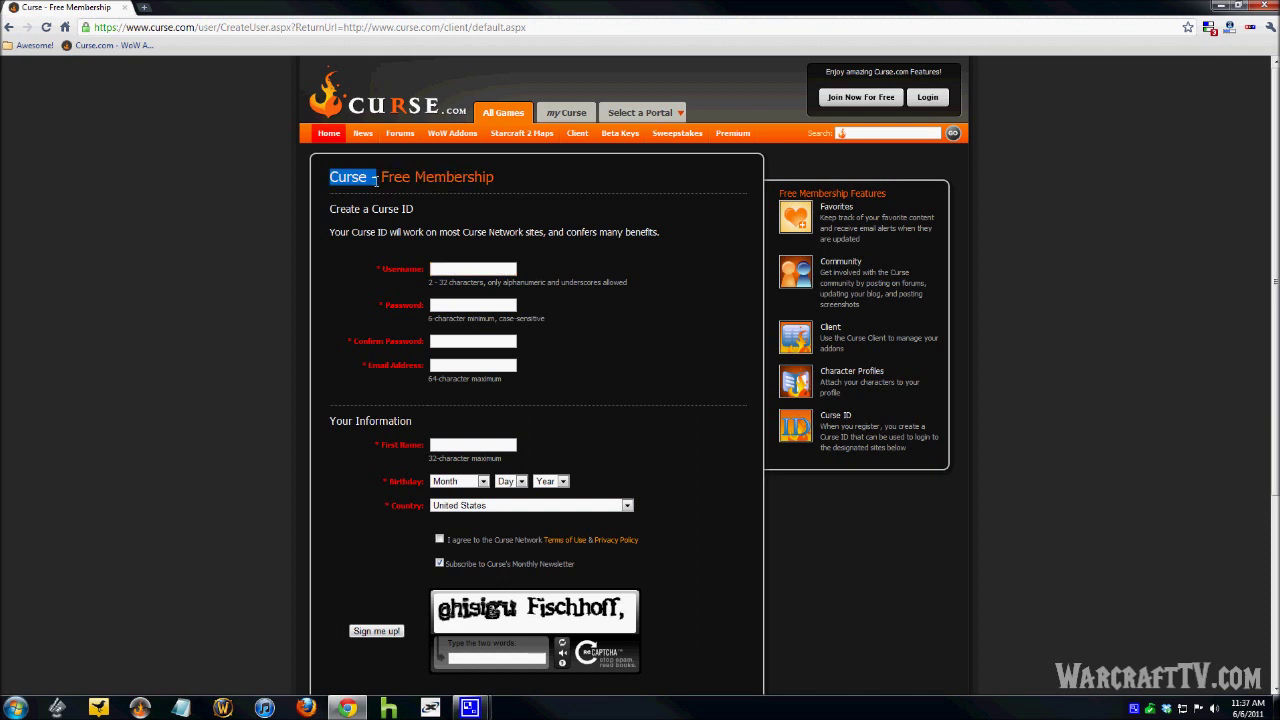
click(506, 179)
click(578, 136)
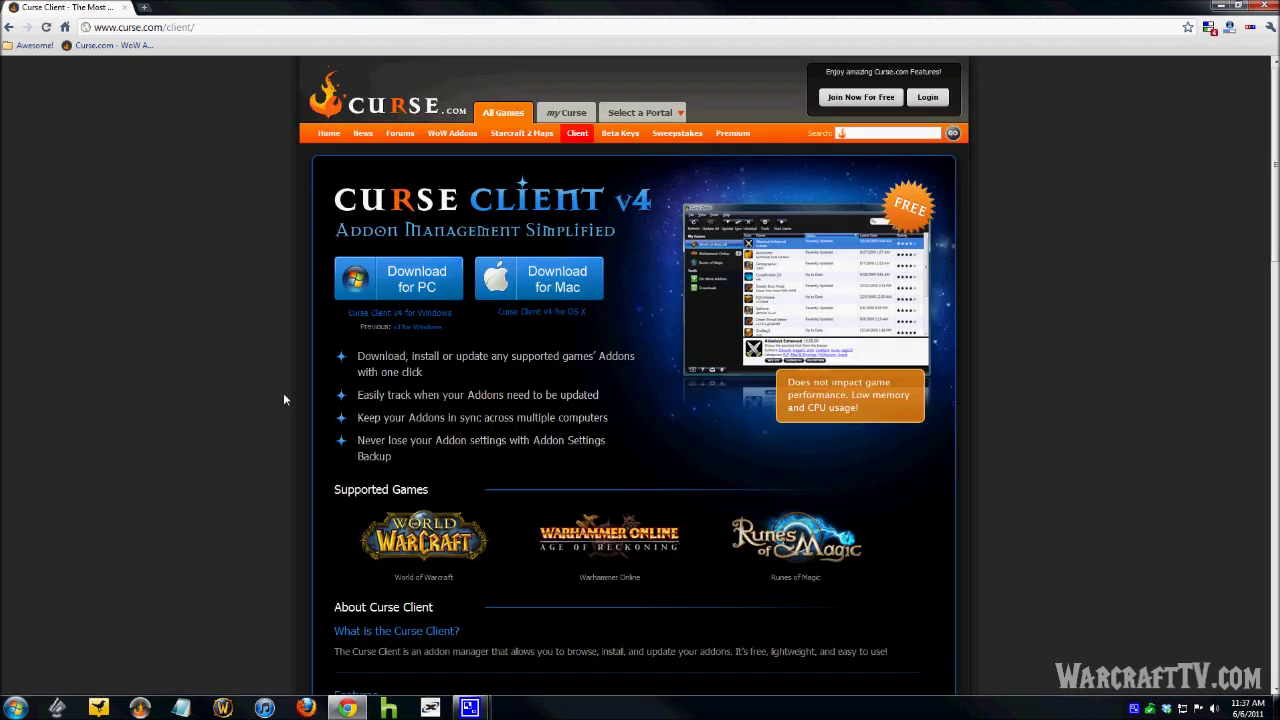
- Minimize the browser, launch Curse Client and shift its window slightly on the desktop
click(1217, 6)
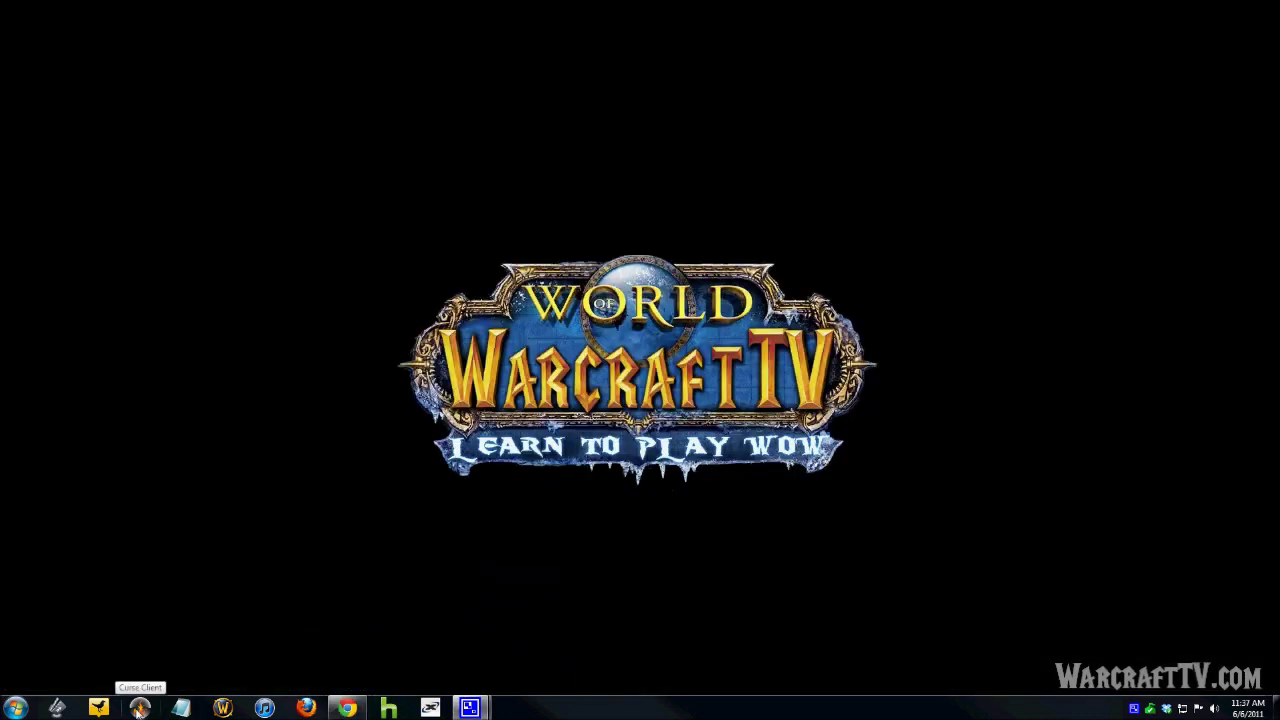
click(139, 708)
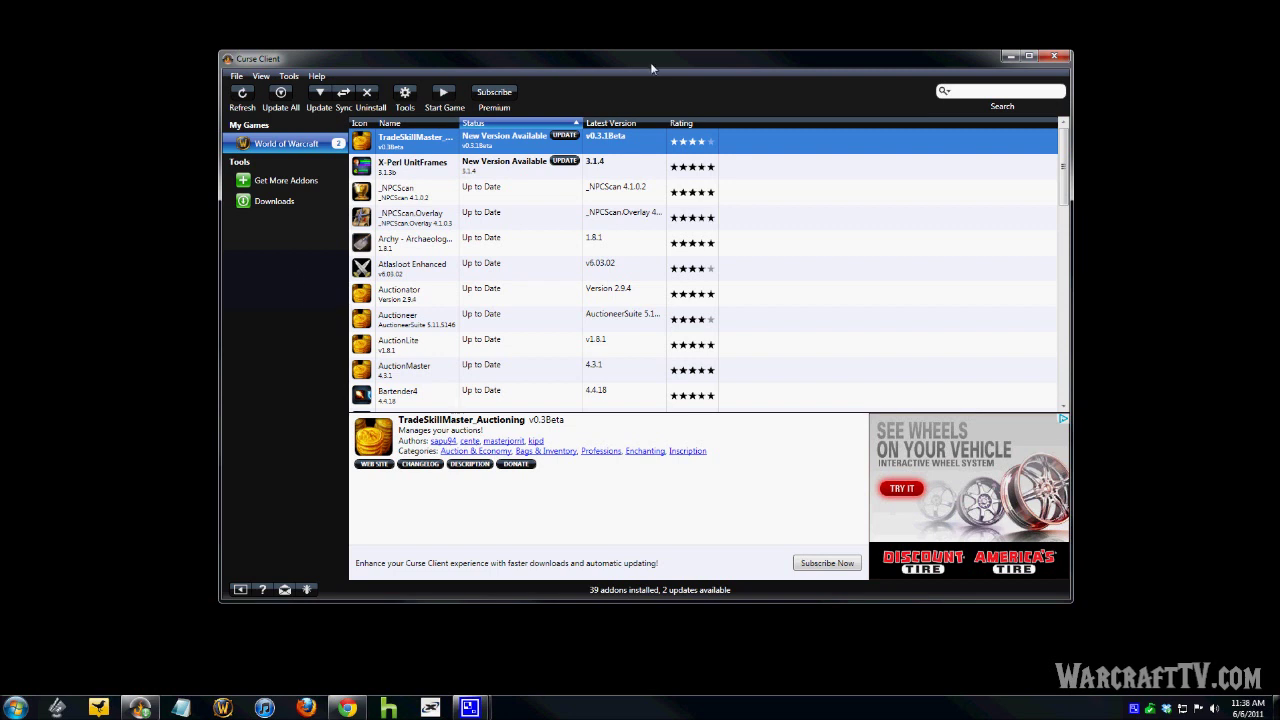
mouse_move(650, 62)
mouse_down()
mouse_move(683, 71)
mouse_move(663, 68)
mouse_up()
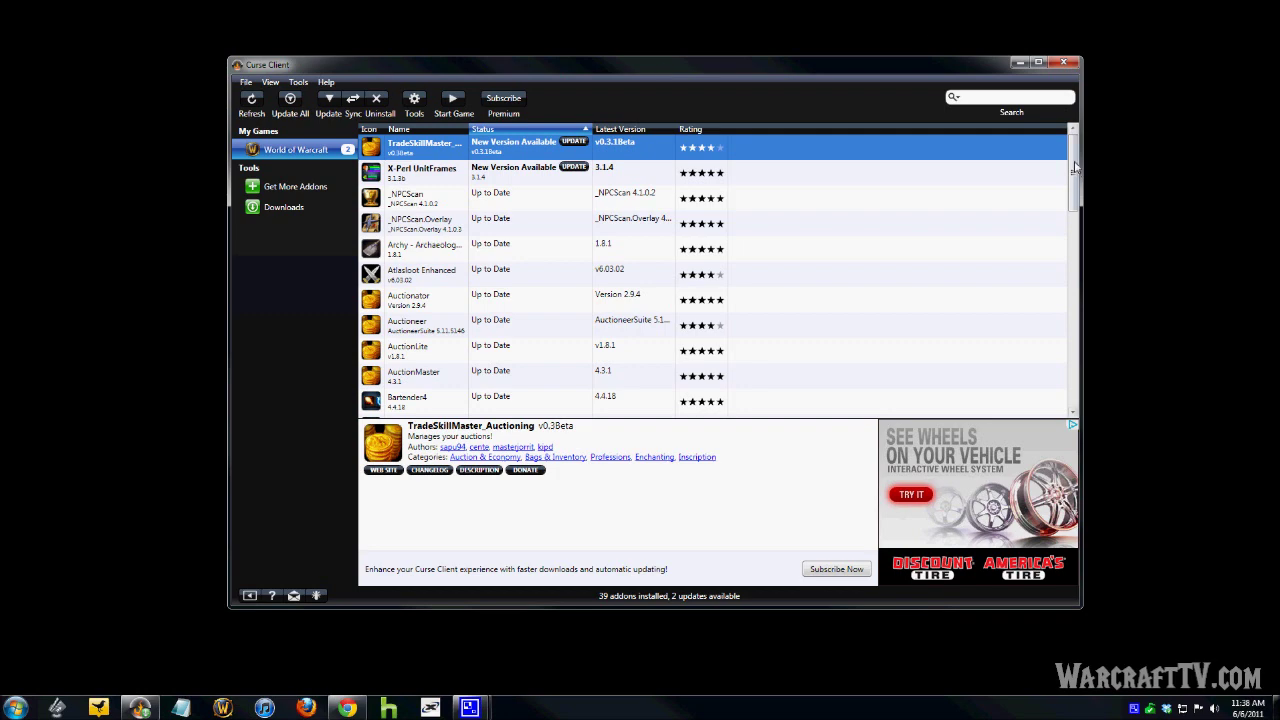
- Review the update status of TradeSkillMaster_Auctioning and X-Perl UnitFrames among the installed World of Warcraft addons
mouse_move(1074, 172)
mouse_down()
mouse_move(1070, 368)
mouse_move(1072, 150)
mouse_up()
click(533, 174)
click(526, 153)
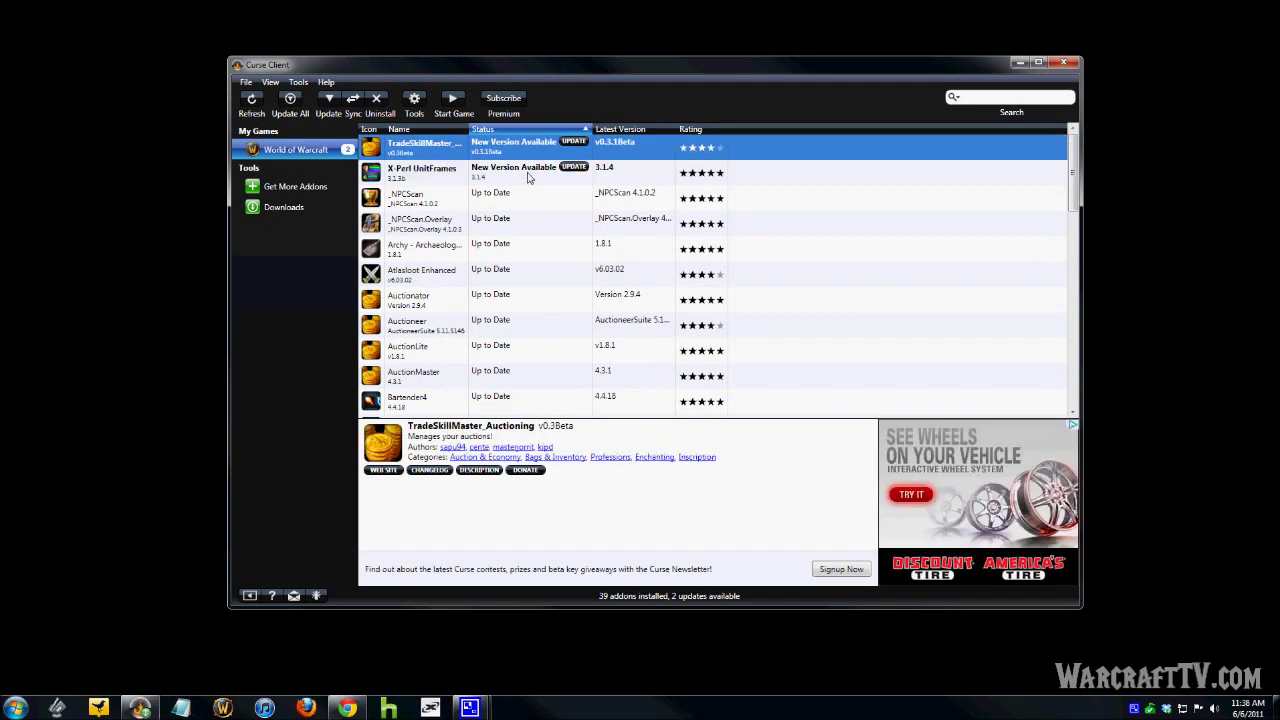
click(531, 172)
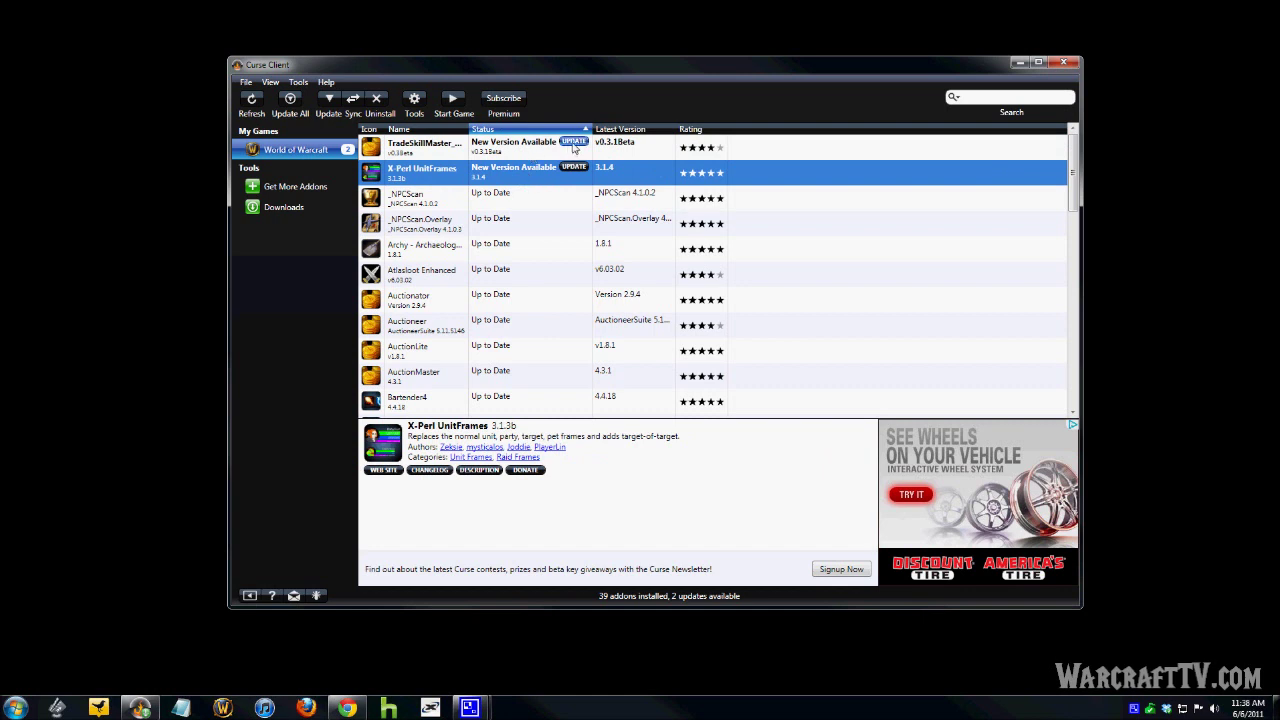
click(506, 150)
click(512, 175)
mouse_move(1077, 150)
mouse_down()
mouse_move(1077, 290)
mouse_move(1077, 150)
mouse_up()
- Open the catalog of additional addons and view details for Recount, Deadly Boss Mods, Atlasloot Enhanced, Omen Threat Meter and Auctioneer
click(284, 189)
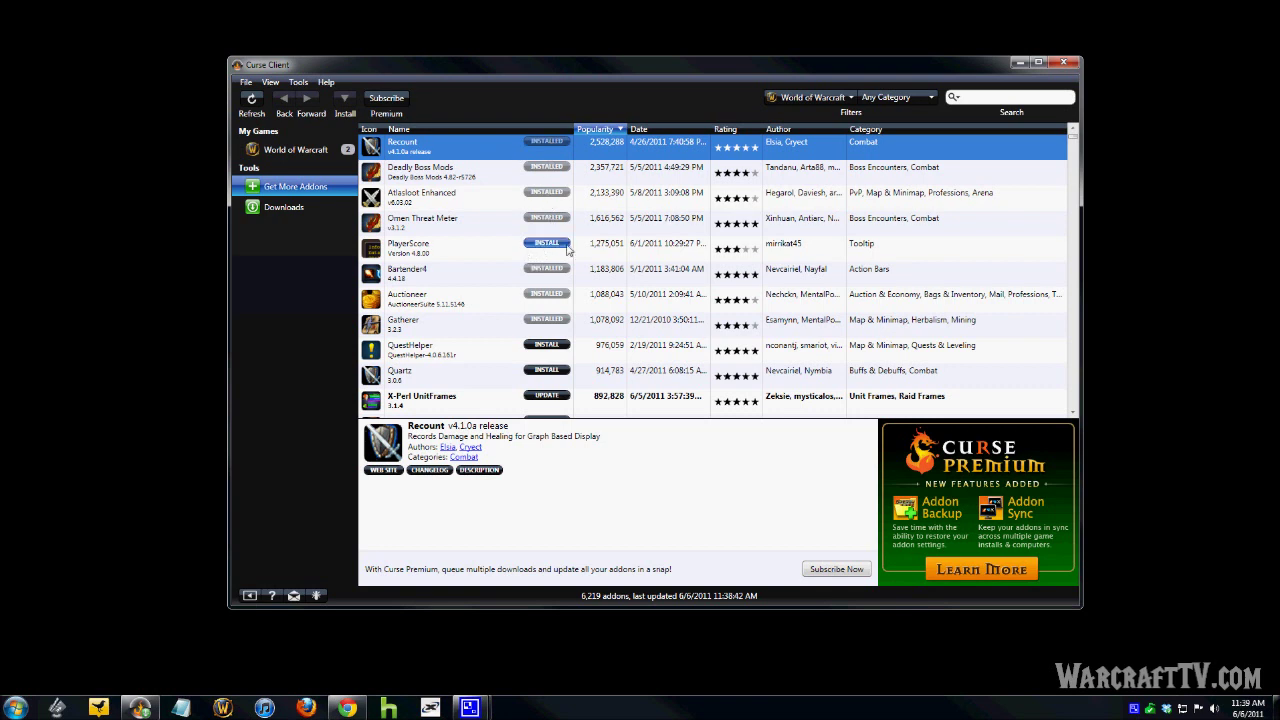
click(540, 198)
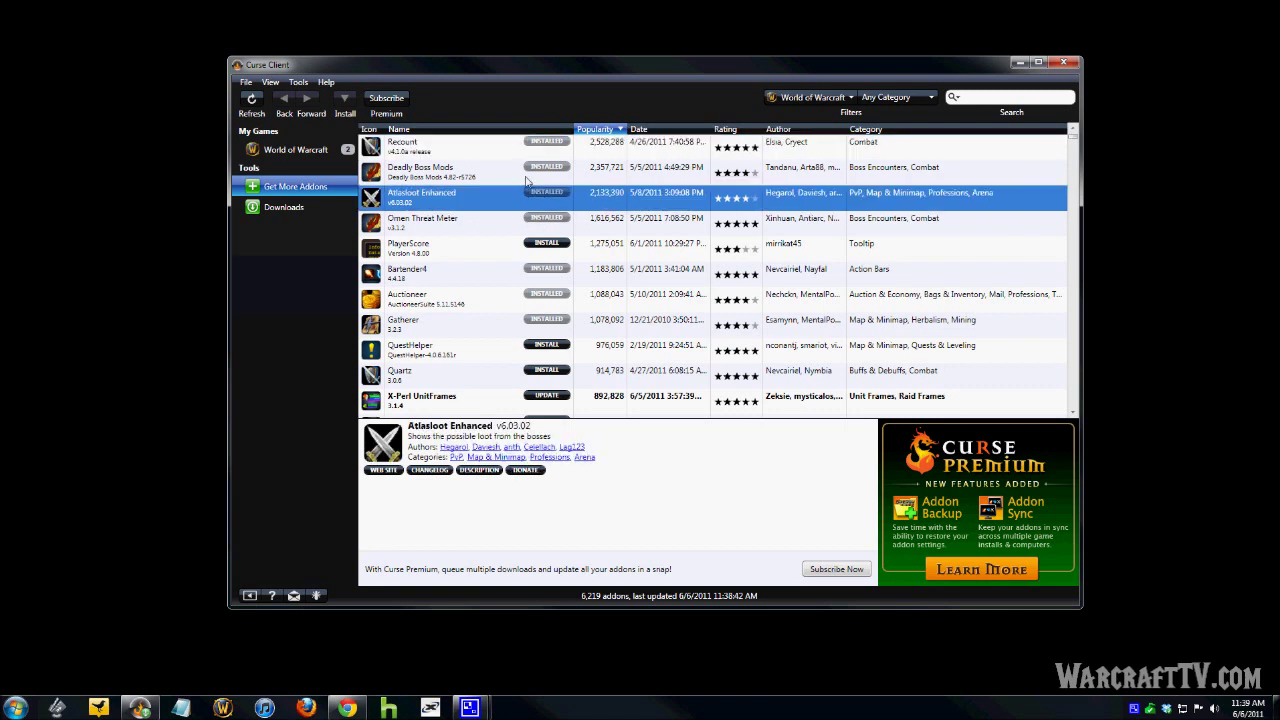
click(489, 165)
click(478, 150)
click(476, 172)
click(474, 196)
click(473, 222)
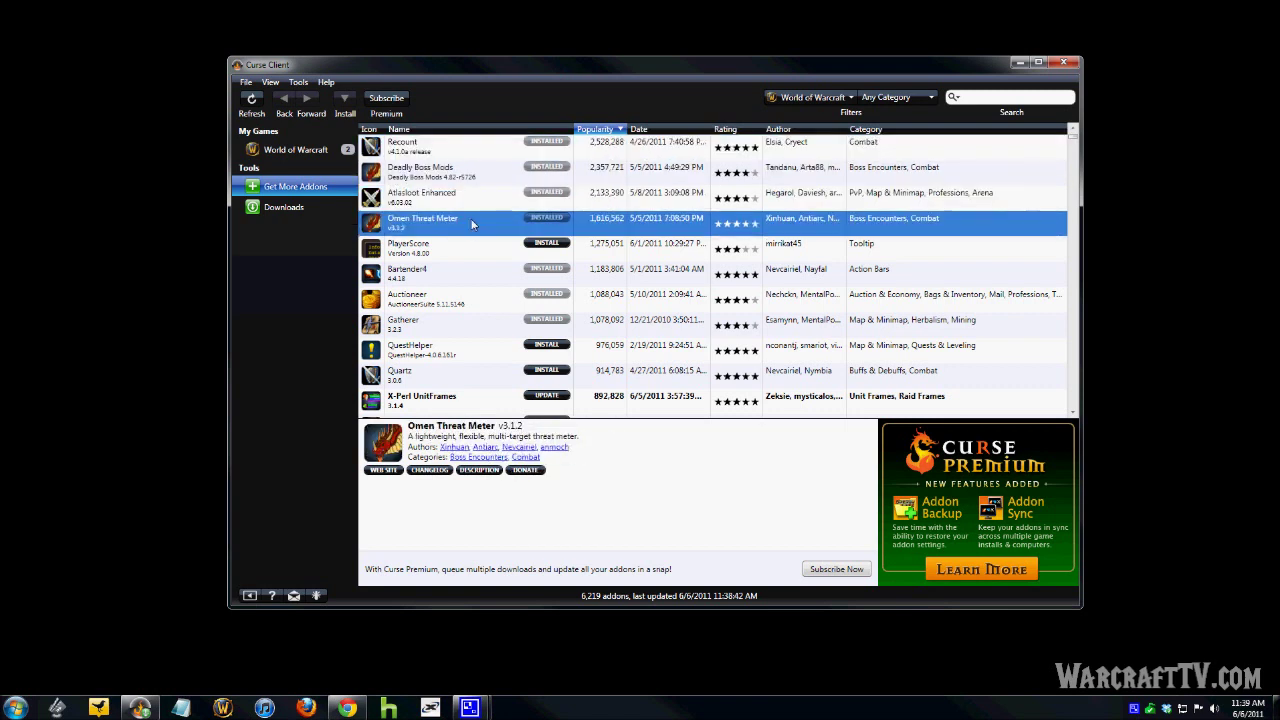
click(490, 182)
click(496, 152)
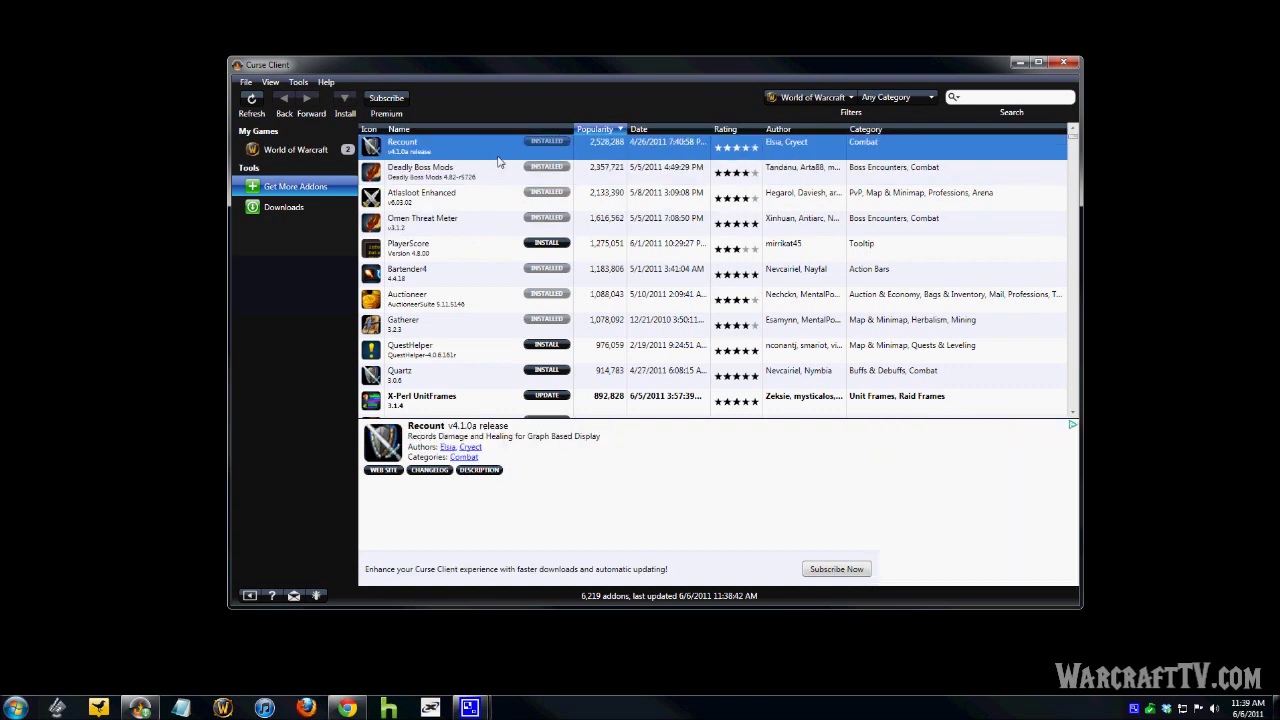
click(485, 302)
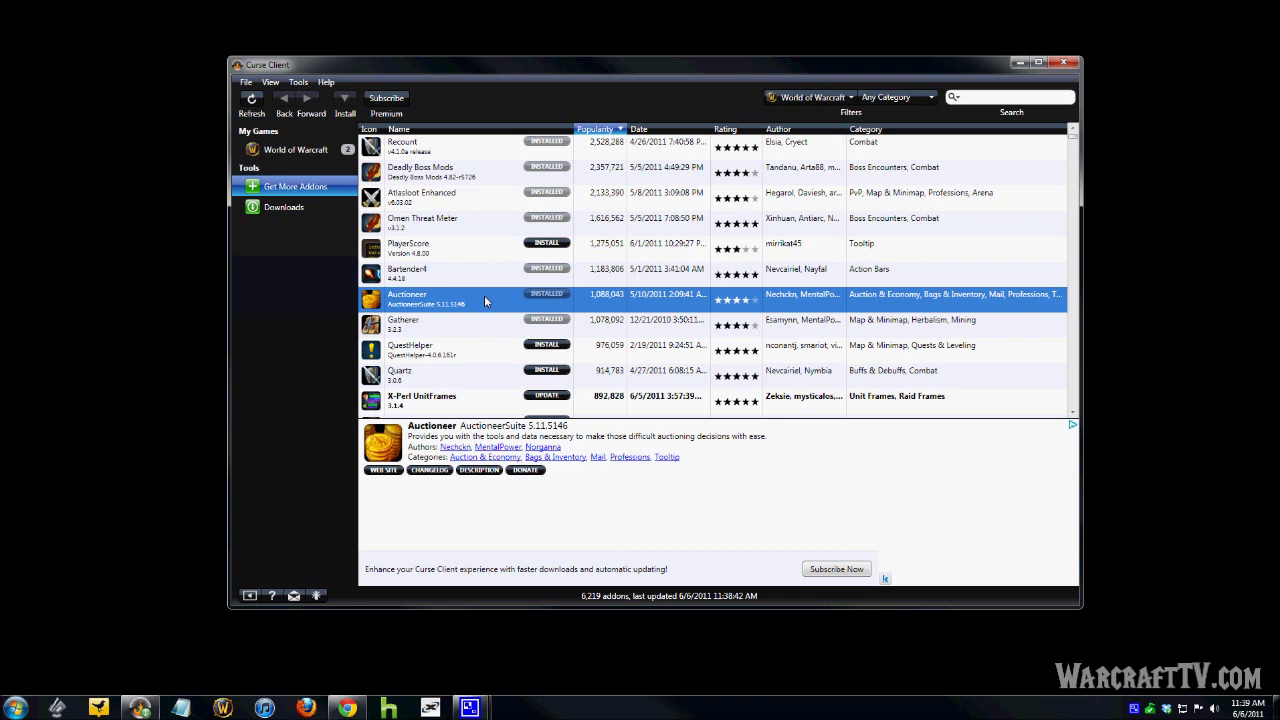
- Search the addon catalog for "healbot"
click(975, 101)
text(heal)
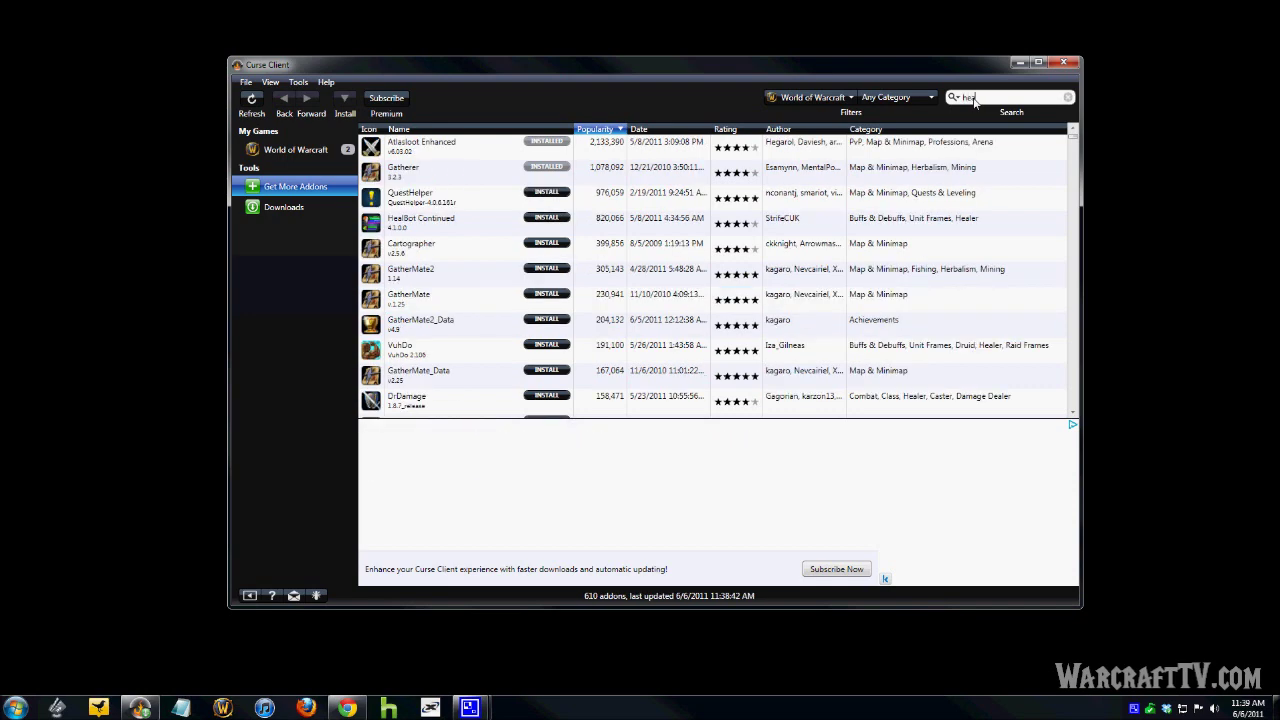
text(bot)
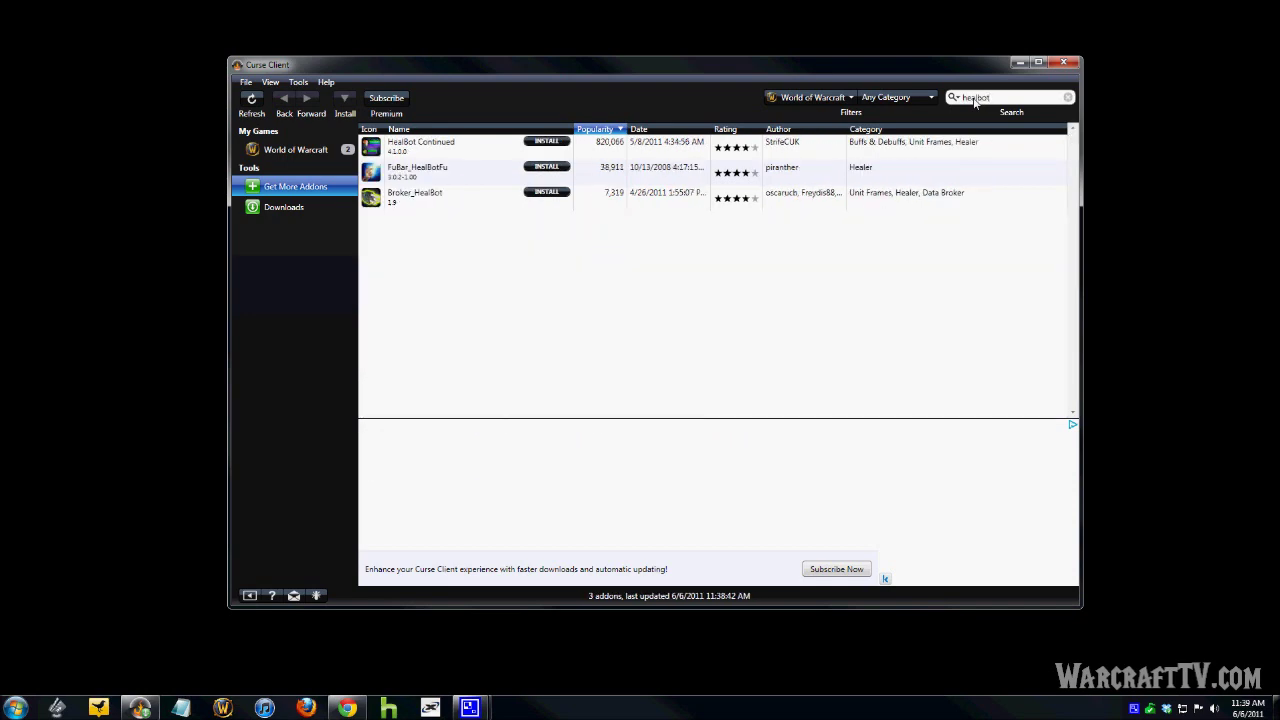
- Compare the HealBot addons in the search results and install HealBot Continued
click(460, 150)
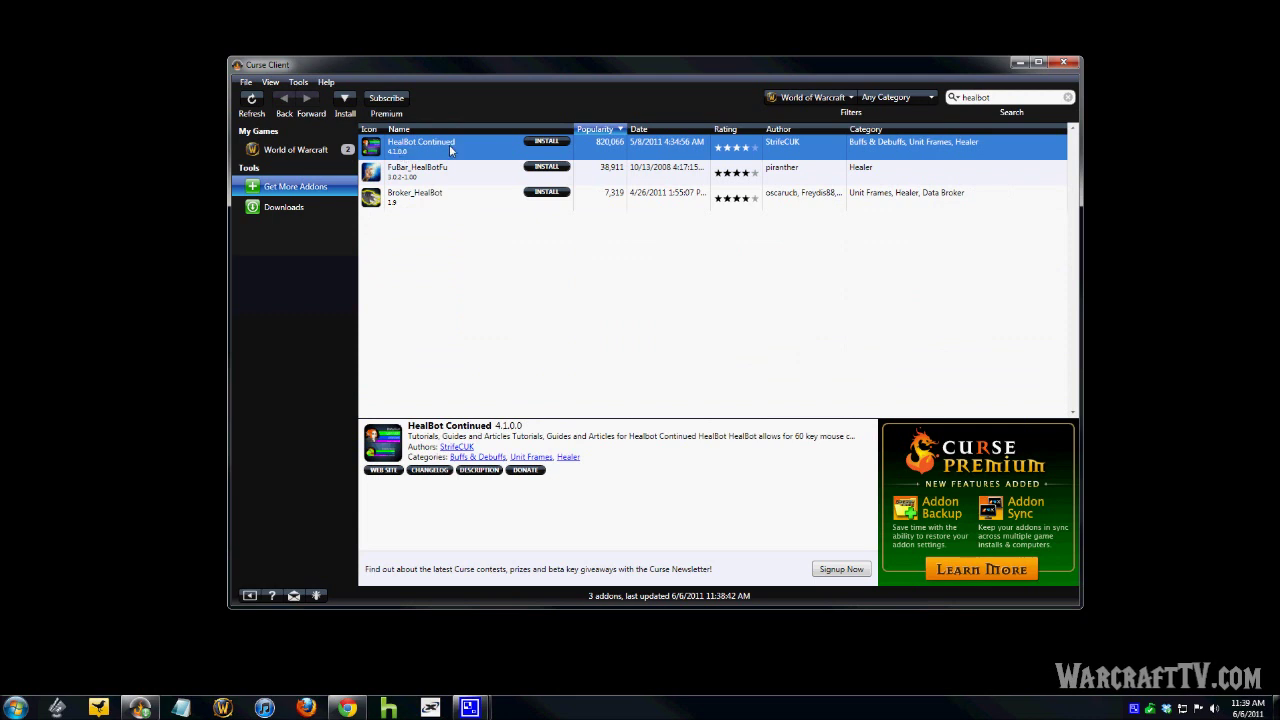
click(394, 202)
click(422, 174)
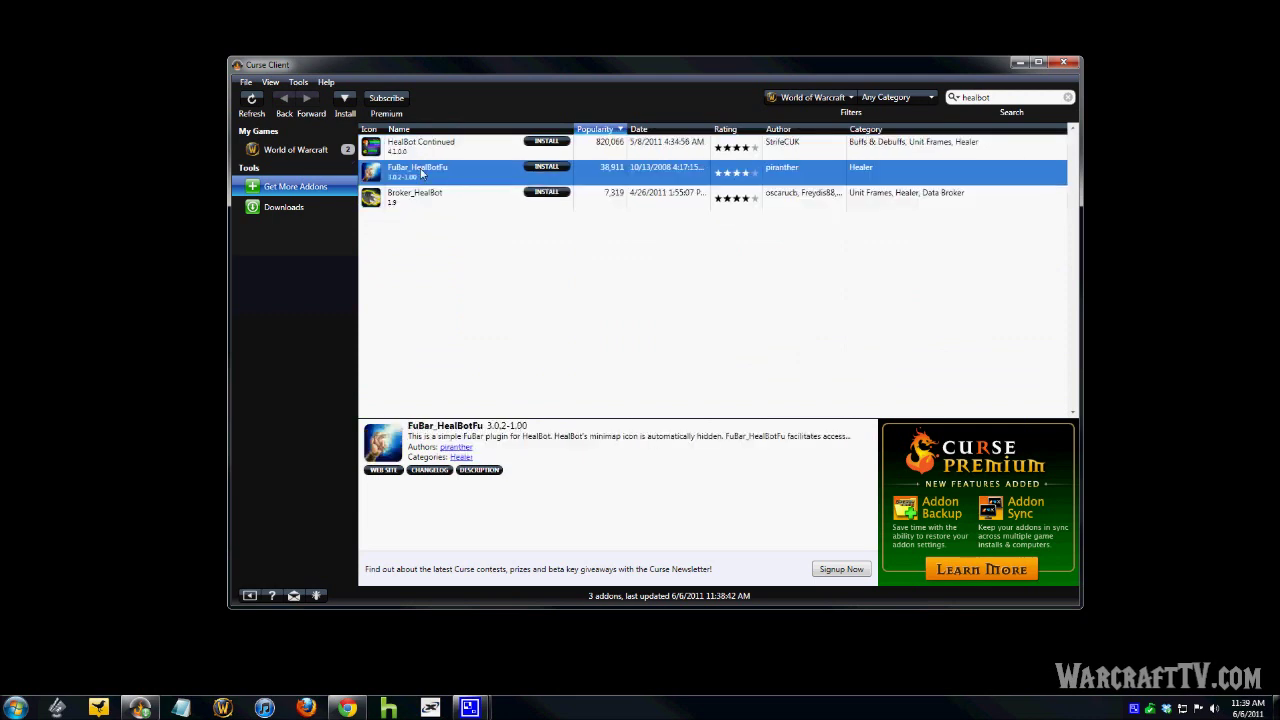
click(438, 152)
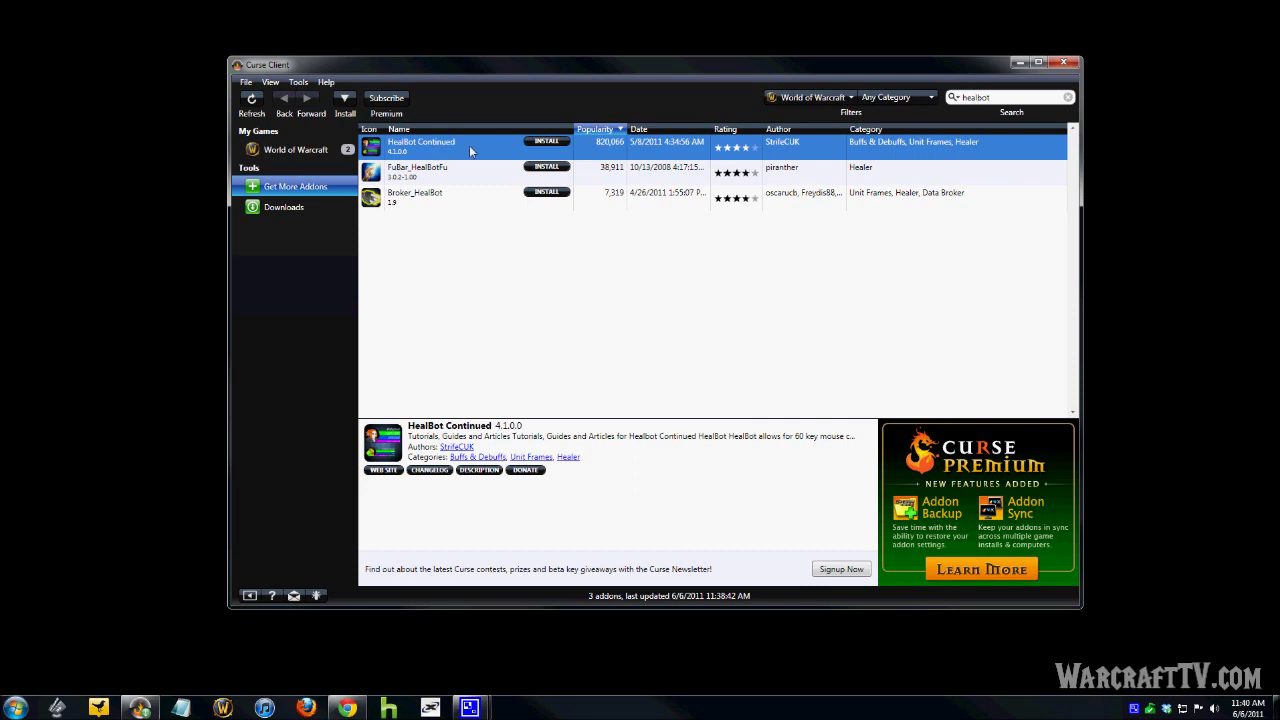
click(547, 141)
- Find HealBot Continued in the installed World of Warcraft addons and check its status
click(284, 155)
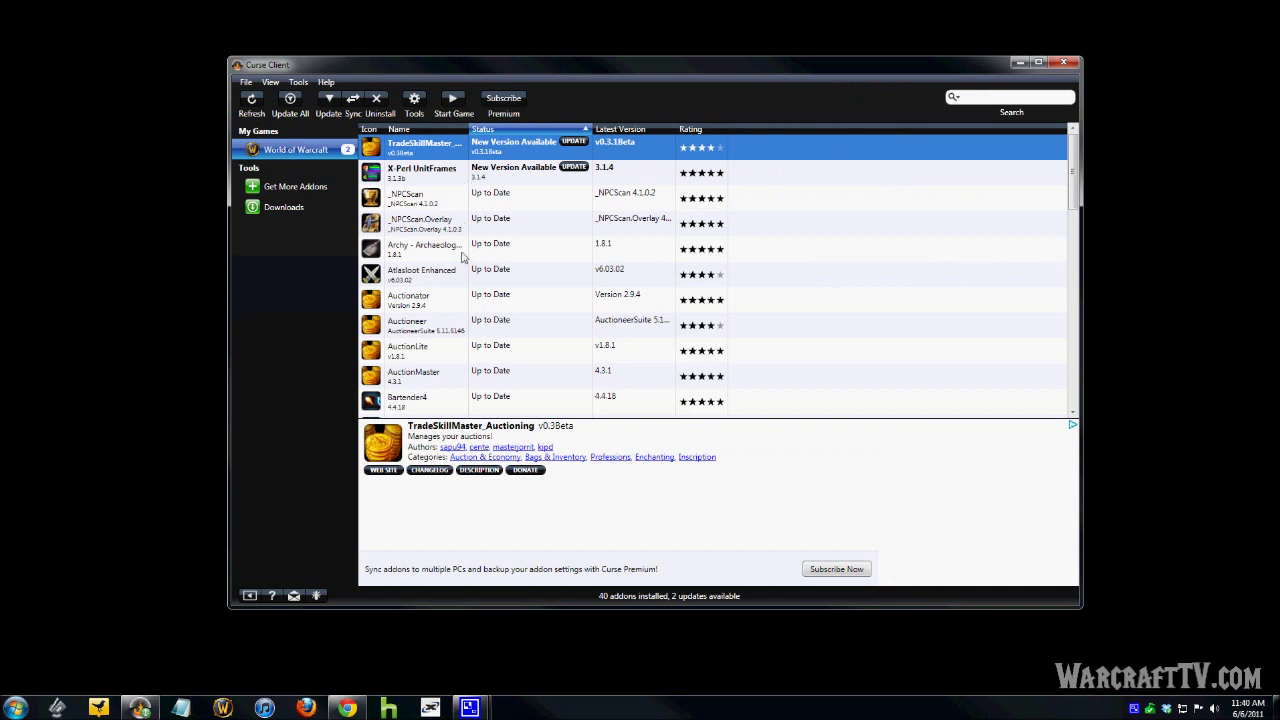
mouse_move(1073, 168)
mouse_down()
mouse_move(1068, 368)
mouse_move(1066, 266)
mouse_up()
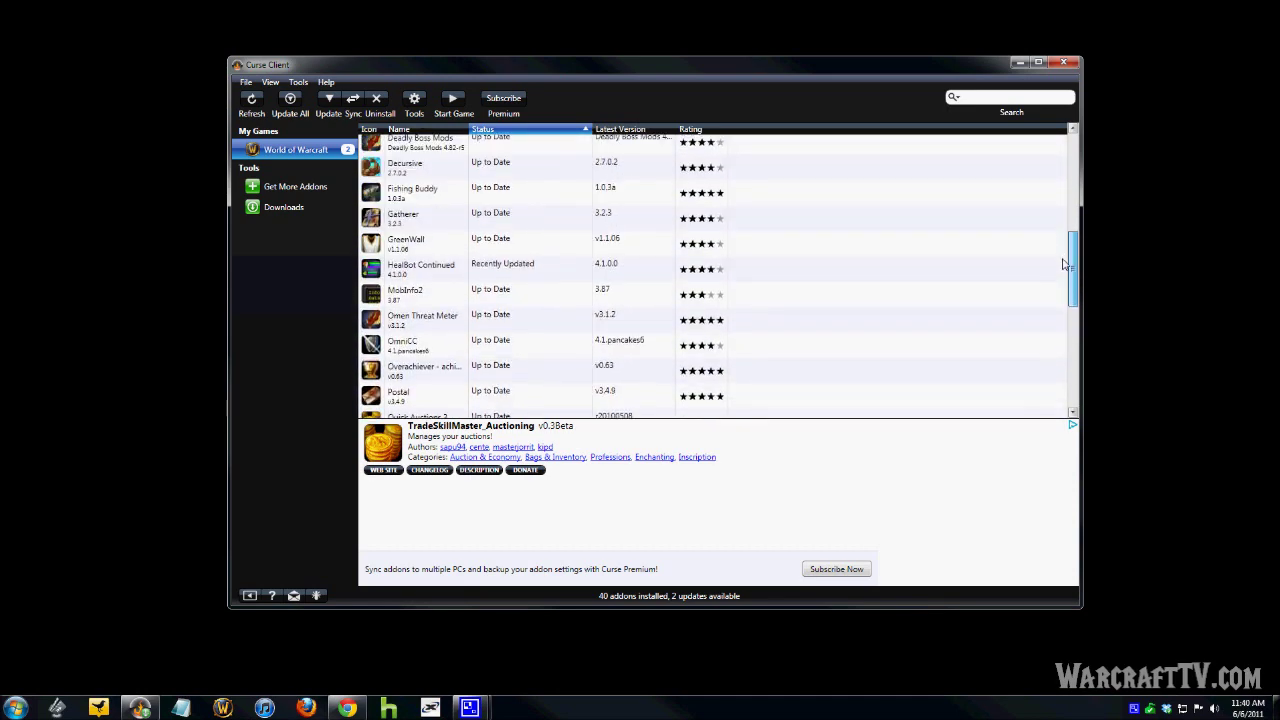
click(390, 281)
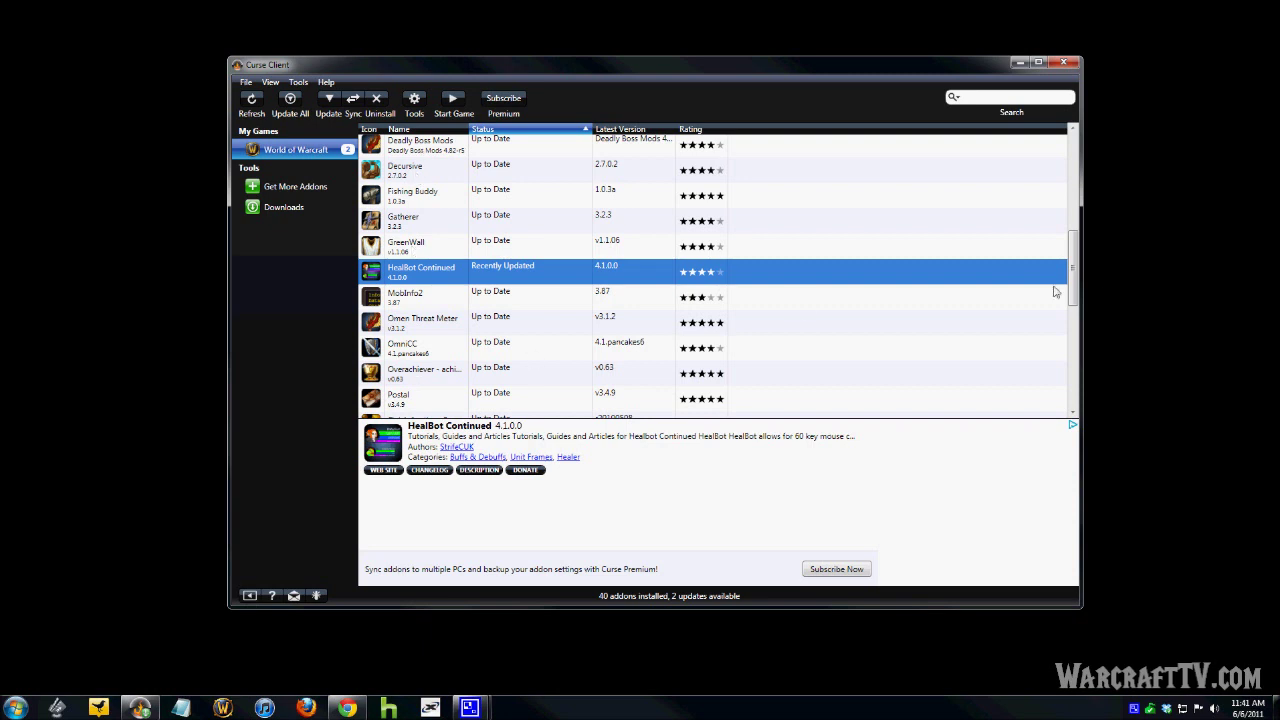
scroll(1075, 290, up, 10)
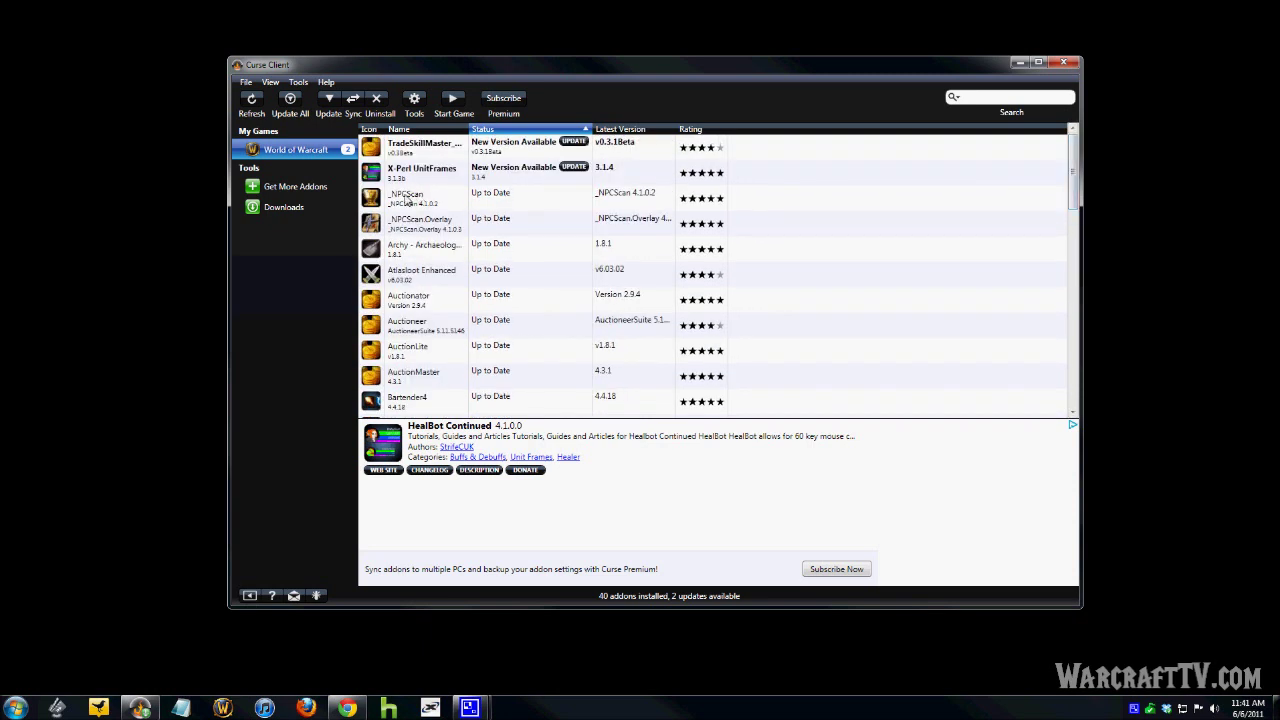
- Clear the "healbot" search from the addon catalog and browse the full list by popularity
click(337, 186)
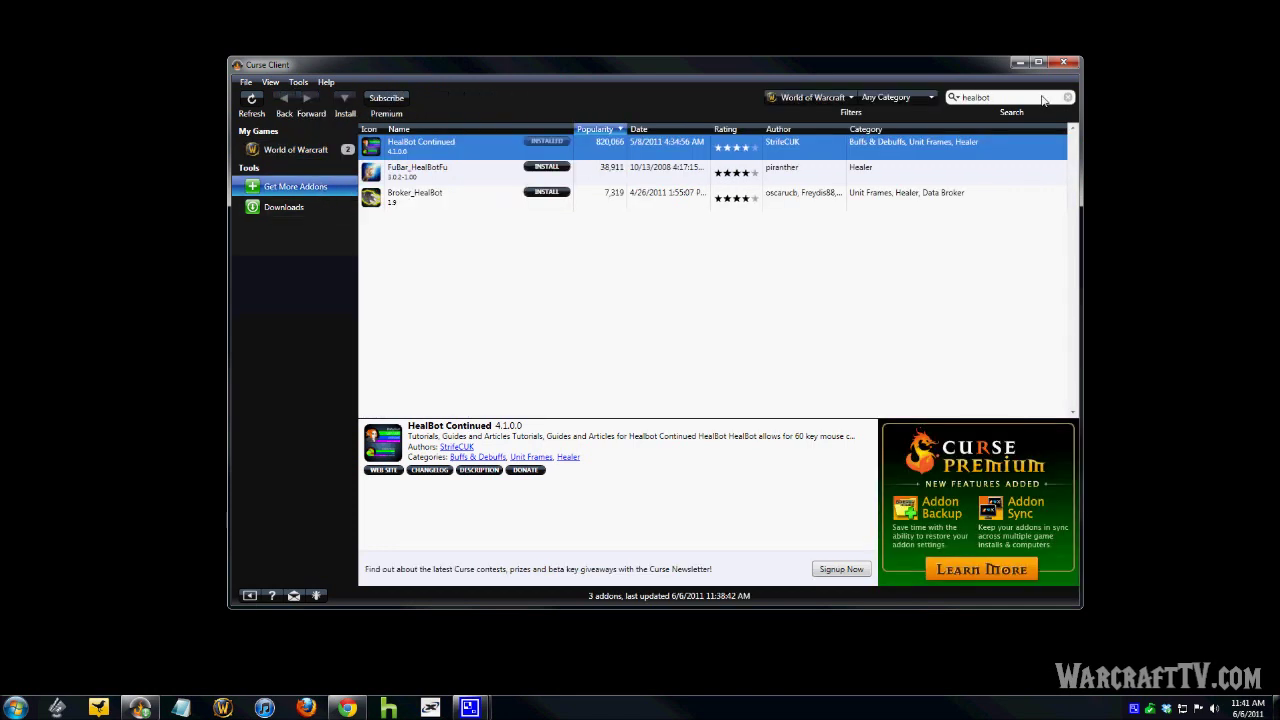
double_click(984, 97)
key(BackSpace)
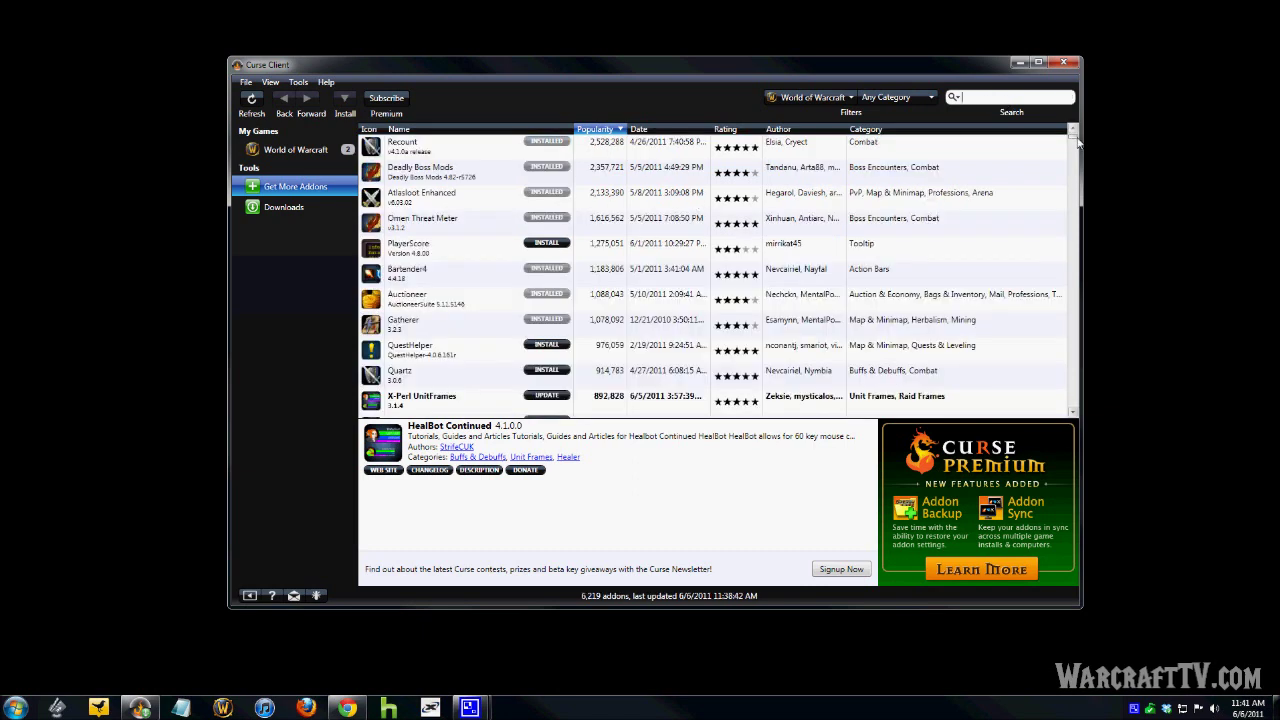
drag(1075, 140, 1074, 158)
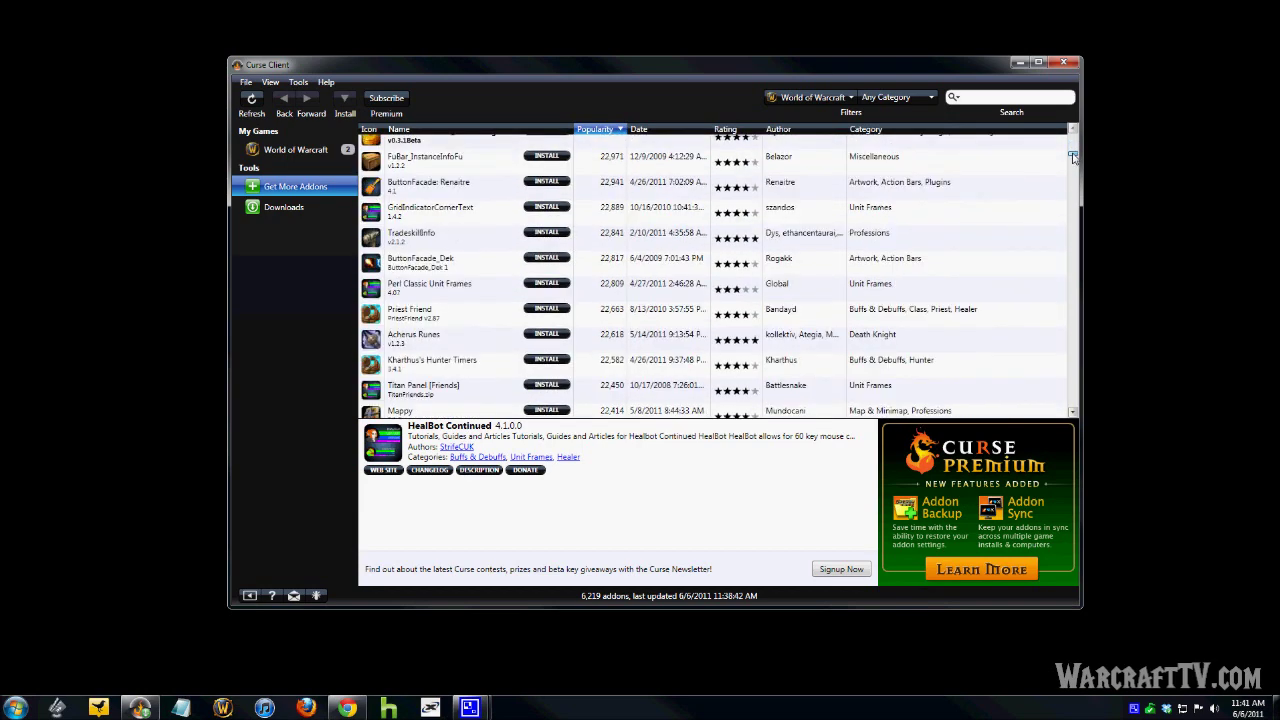
drag(1073, 157, 1074, 162)
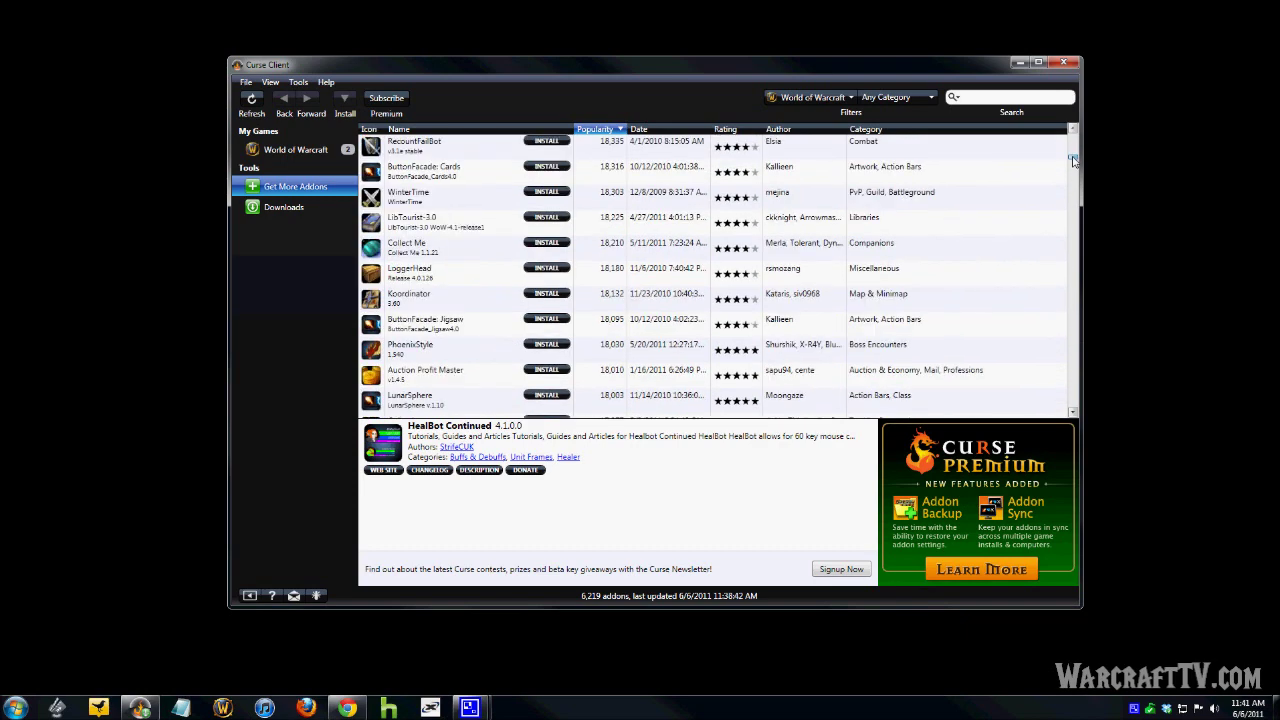
drag(1073, 162, 1074, 165)
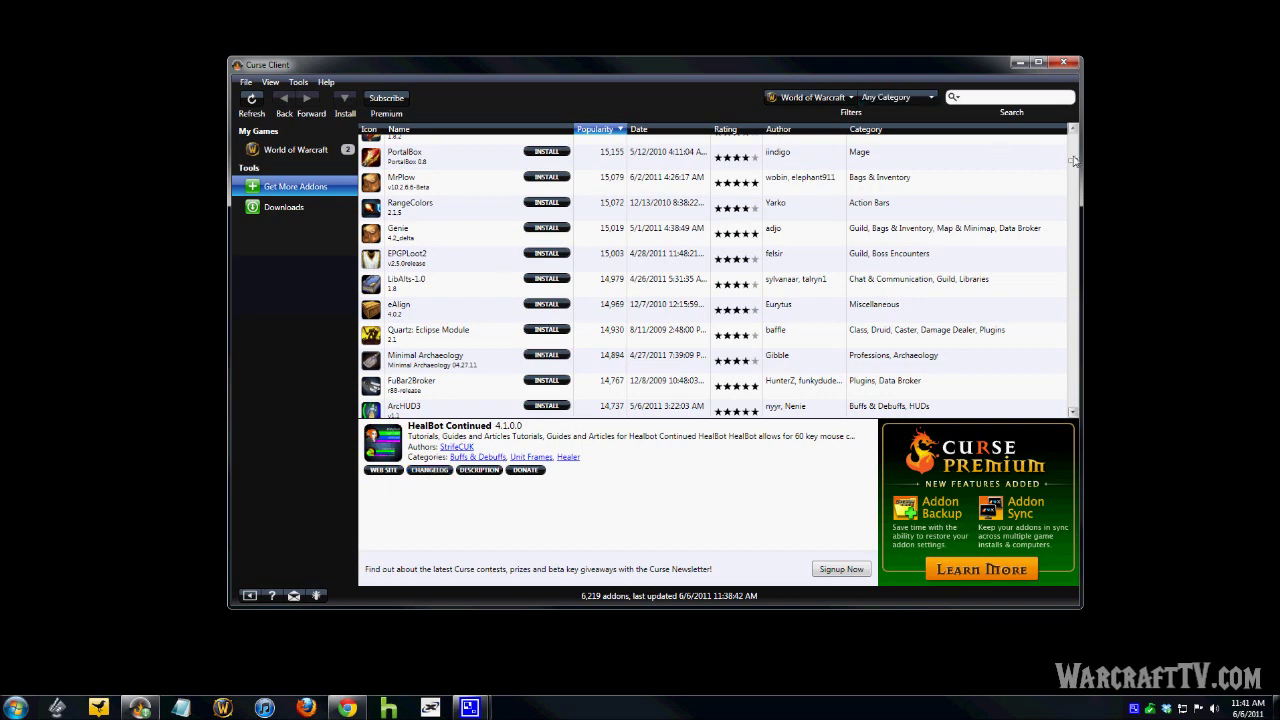
drag(1076, 160, 1076, 138)
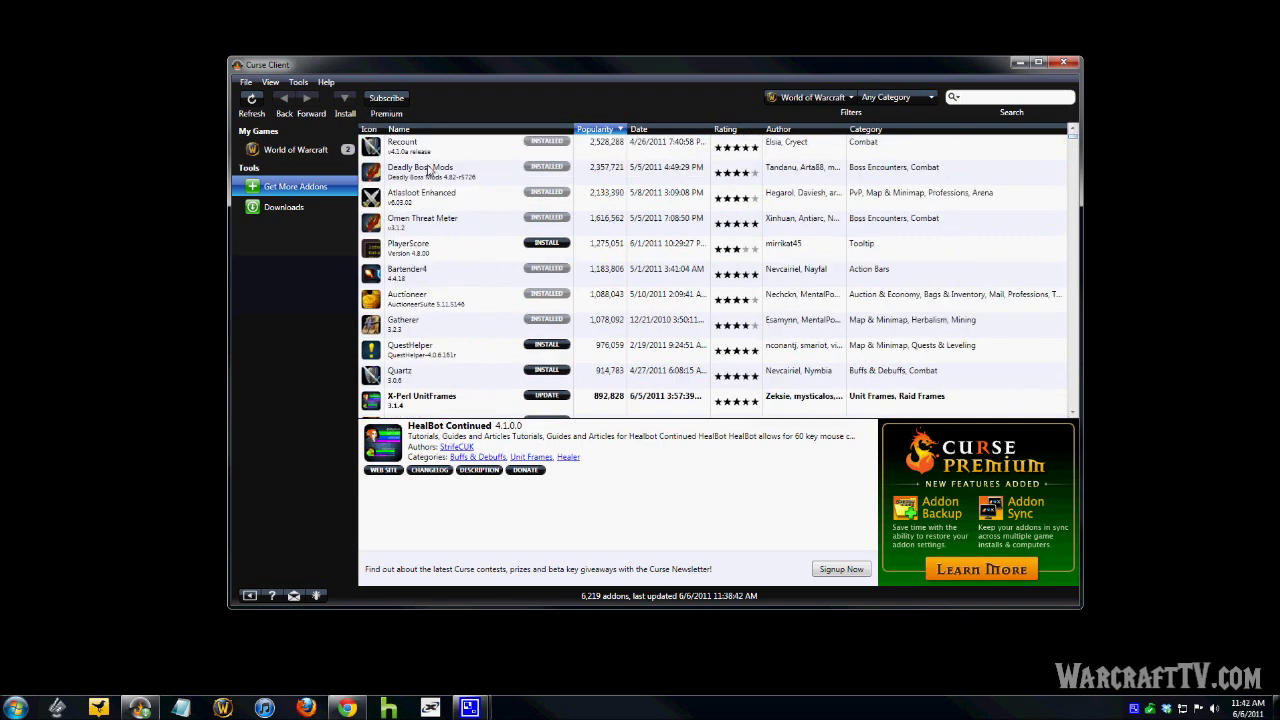
- Return to the installed World of Warcraft addons and view details for _NPCScan, Archy, Atlasloot Enhanced, Auctionator and Auctioneer
click(296, 151)
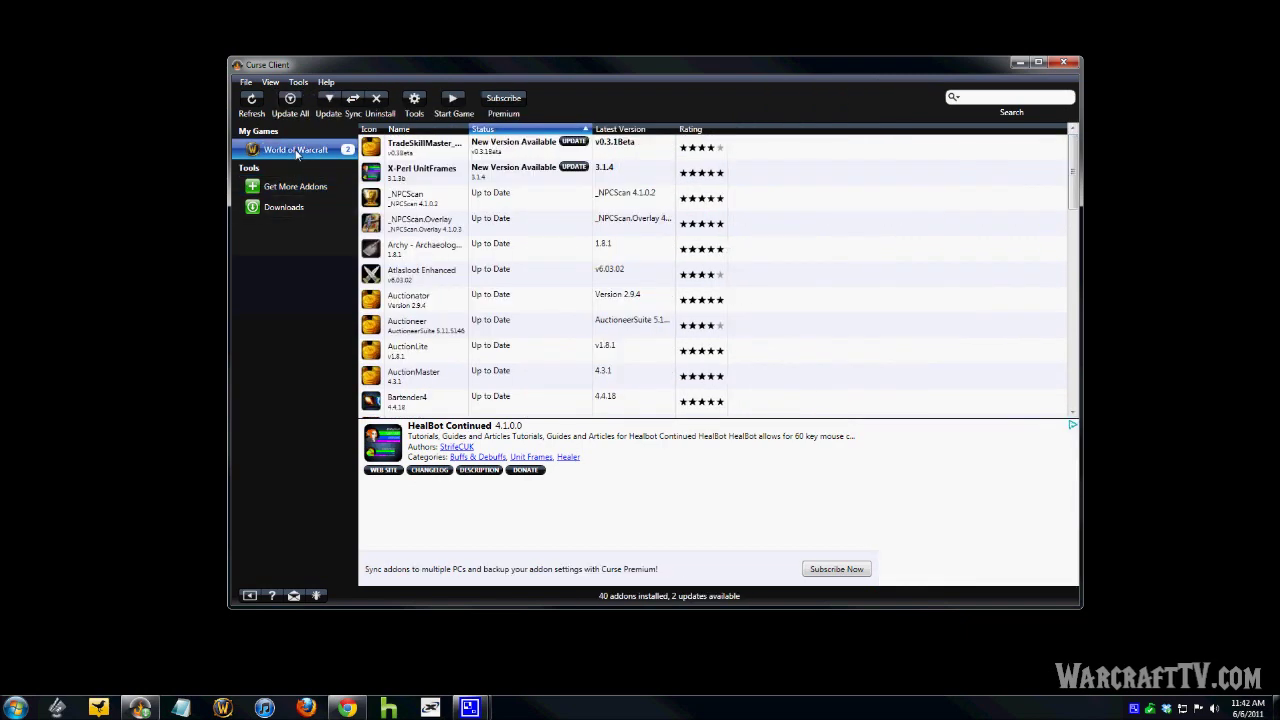
click(420, 206)
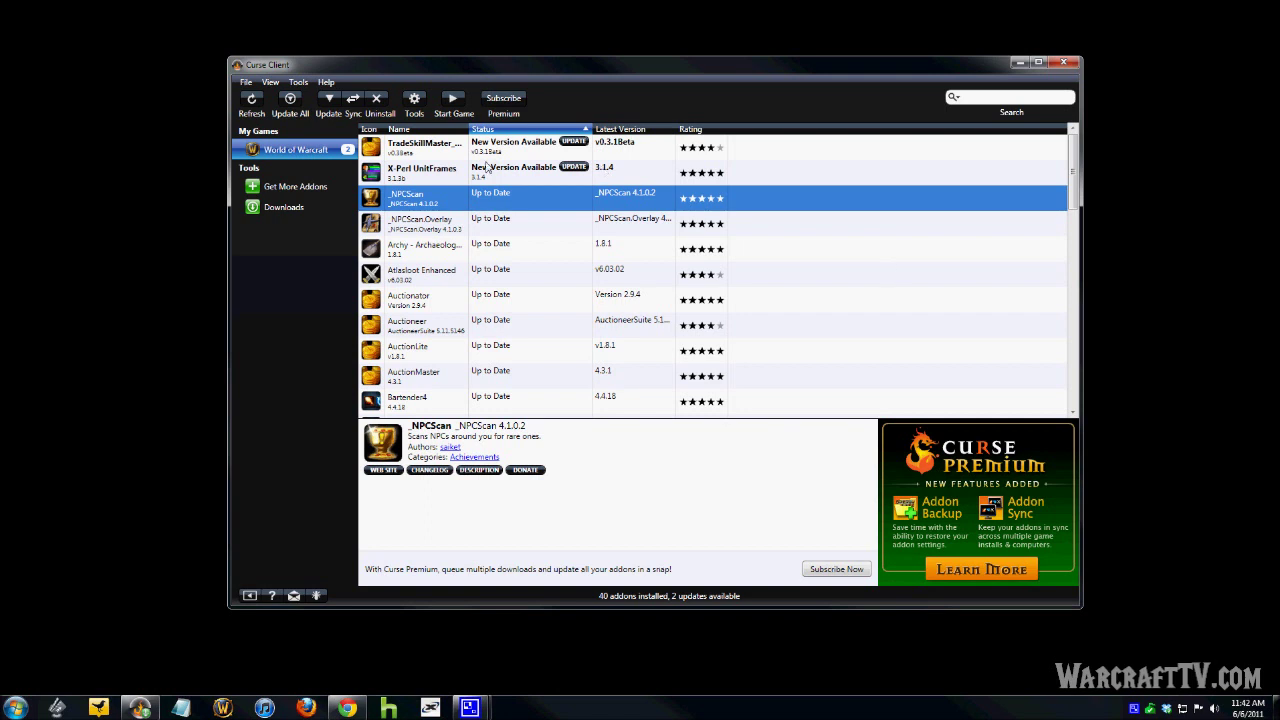
click(440, 256)
click(428, 276)
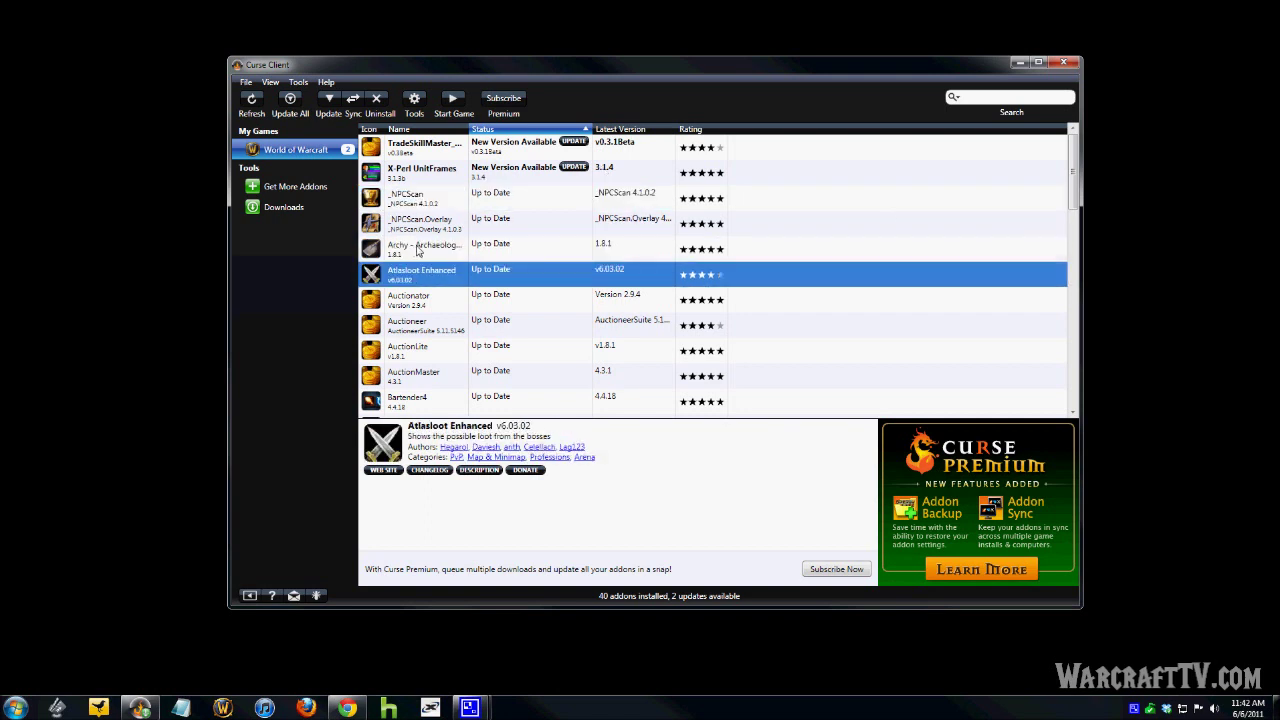
click(437, 304)
click(433, 326)
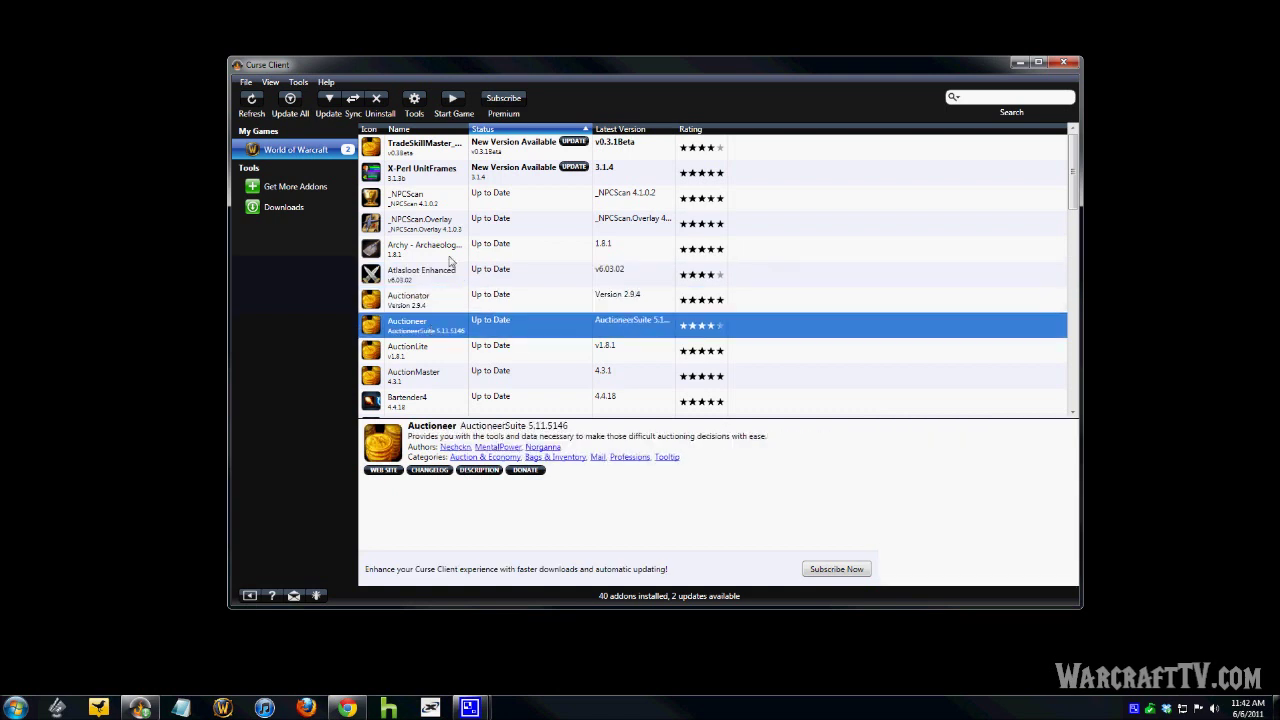
- Update the outdated TradeSkillMaster_Auctioning and X-Perl UnitFrames addons to versions v0.3.1Beta and 3.1.4
click(442, 247)
click(434, 180)
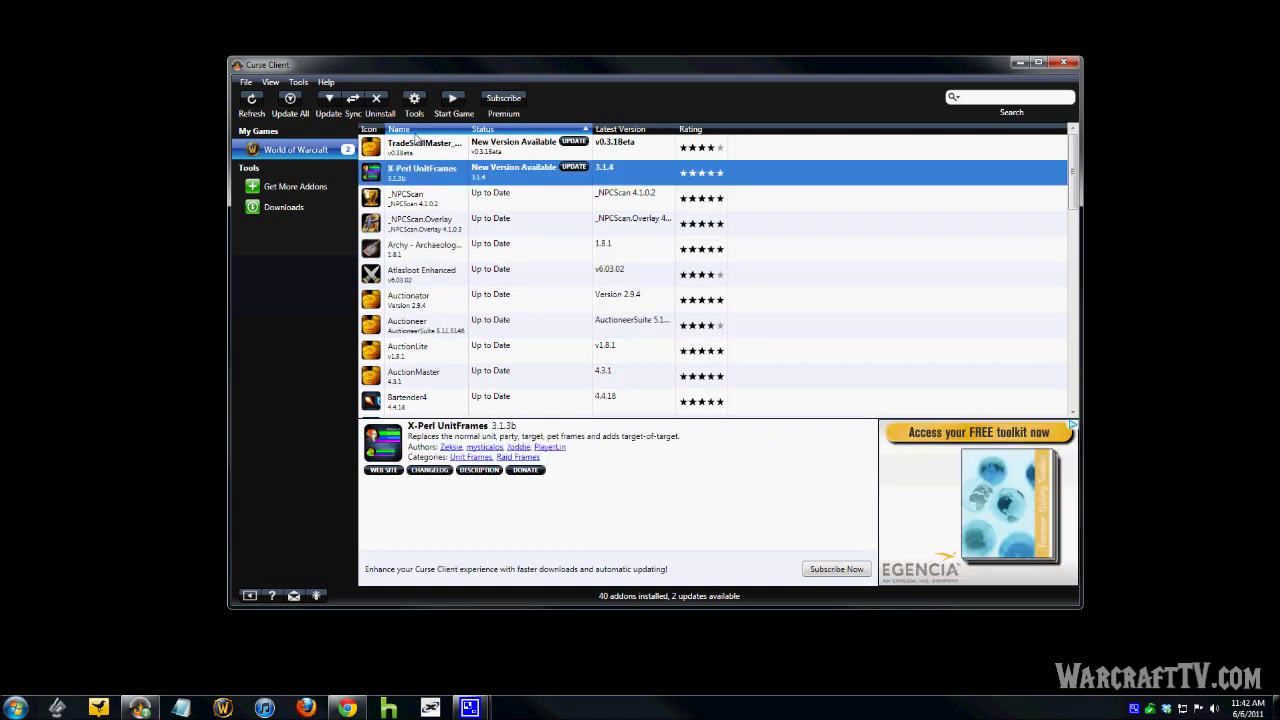
click(425, 148)
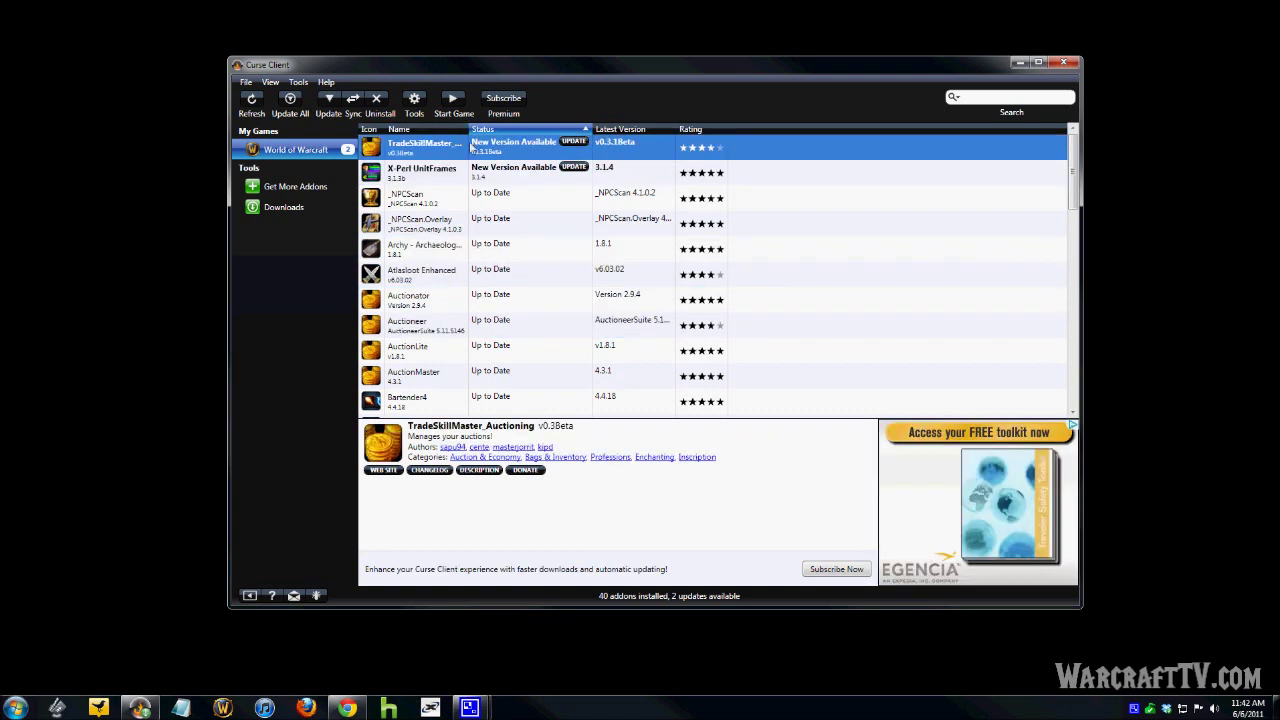
click(574, 142)
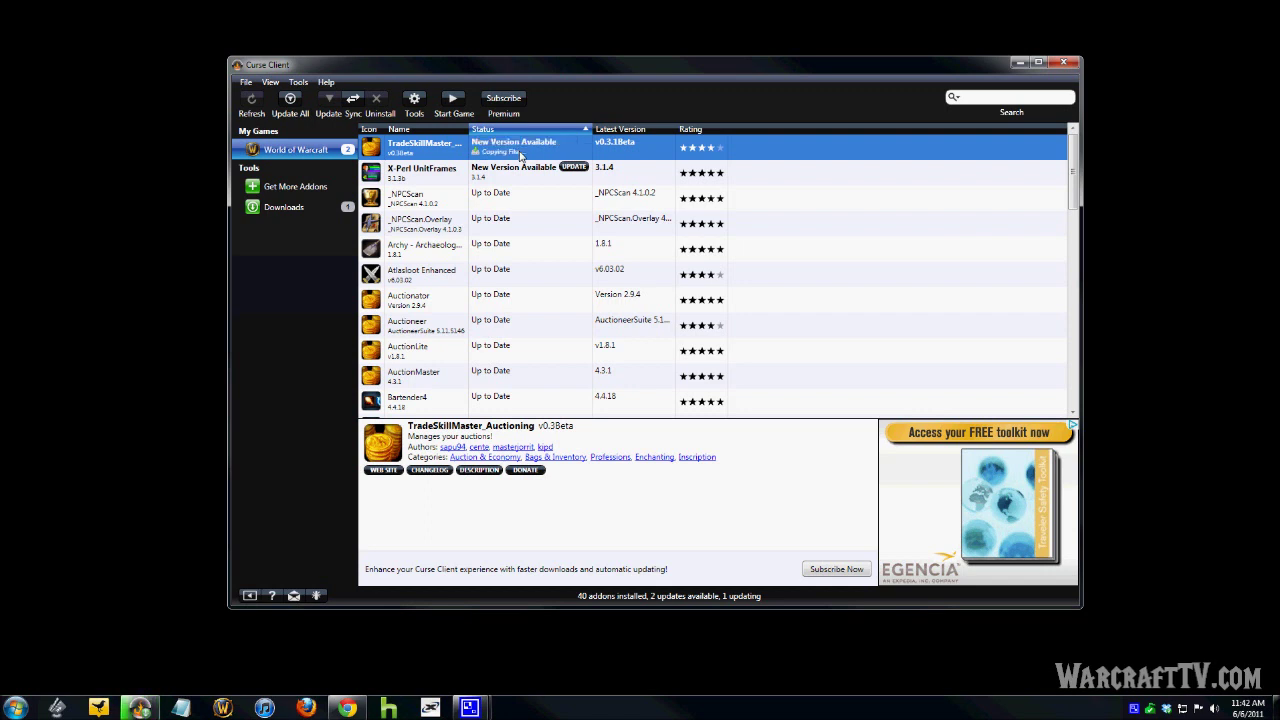
click(446, 157)
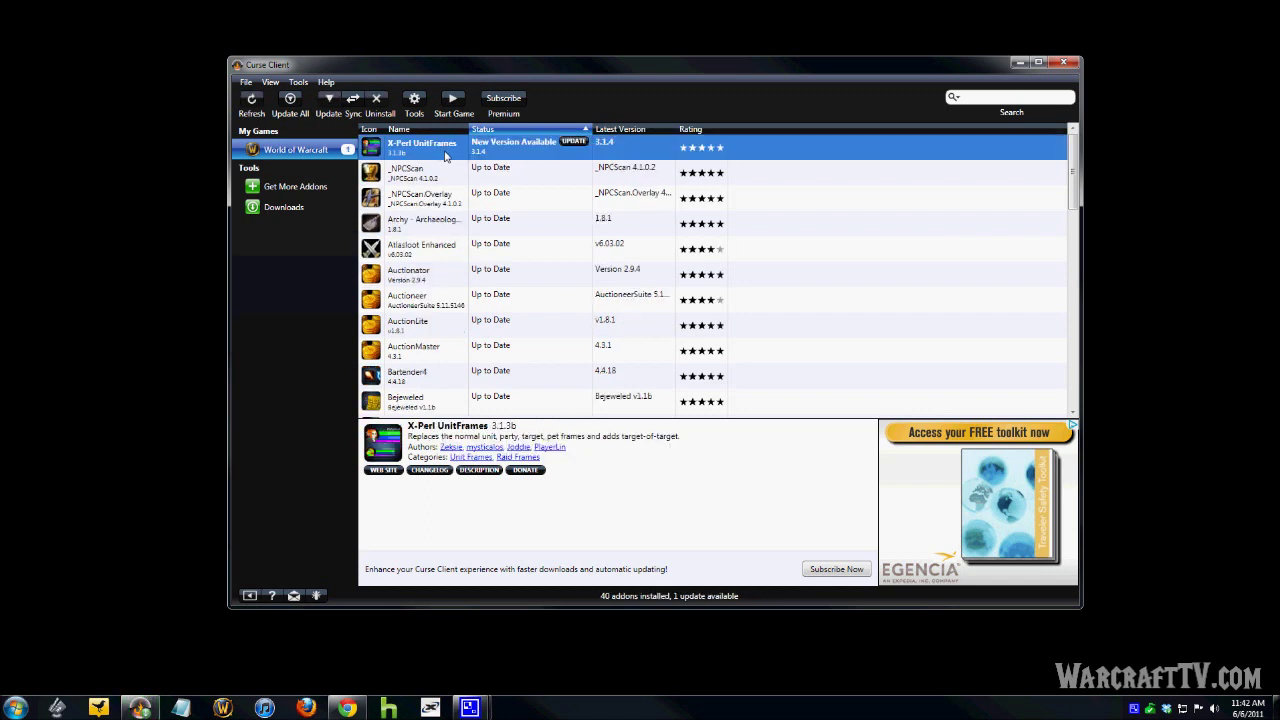
click(575, 143)
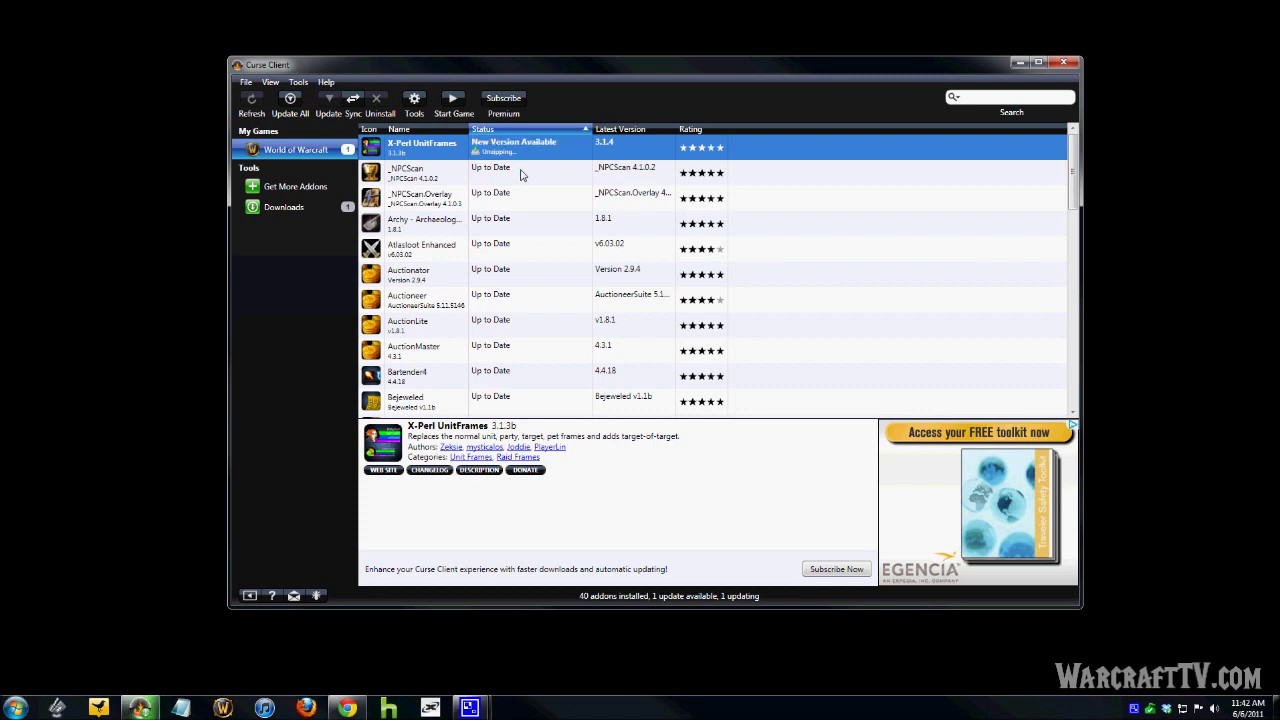
- View the details of the installed _NPCScan.Overlay, Archy and Atlasloot Enhanced addons
click(452, 180)
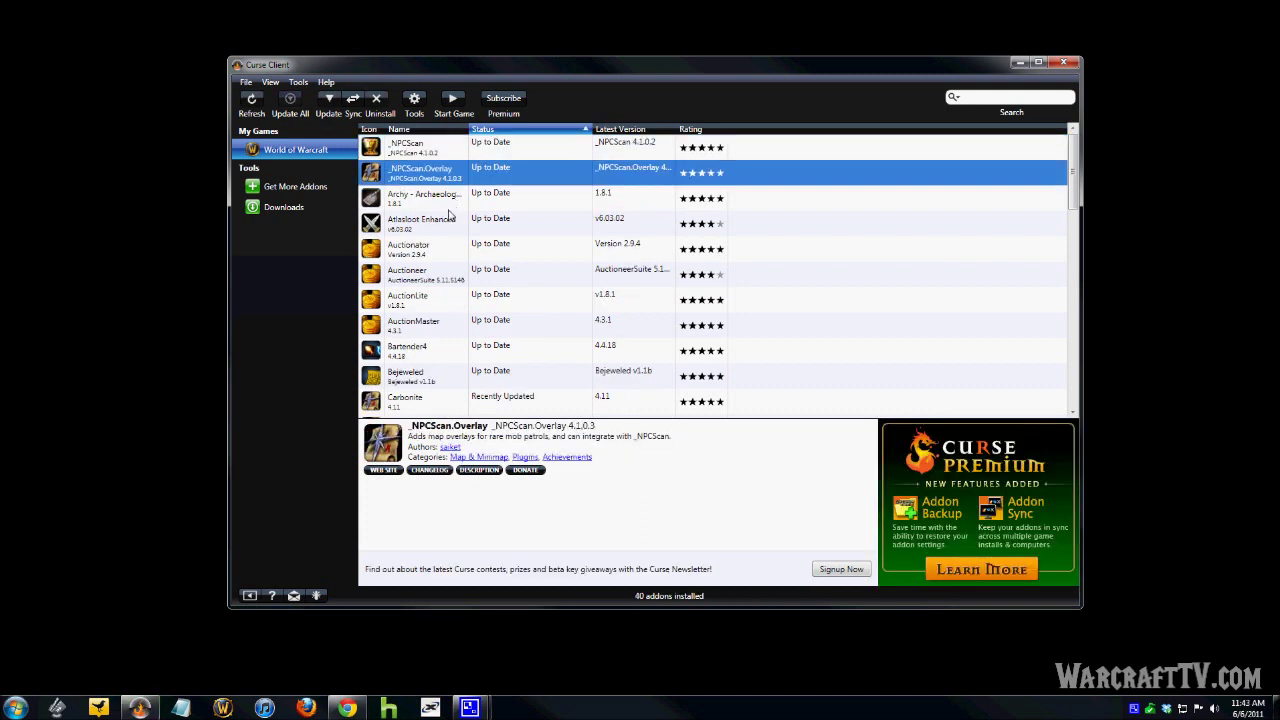
click(449, 200)
click(452, 230)
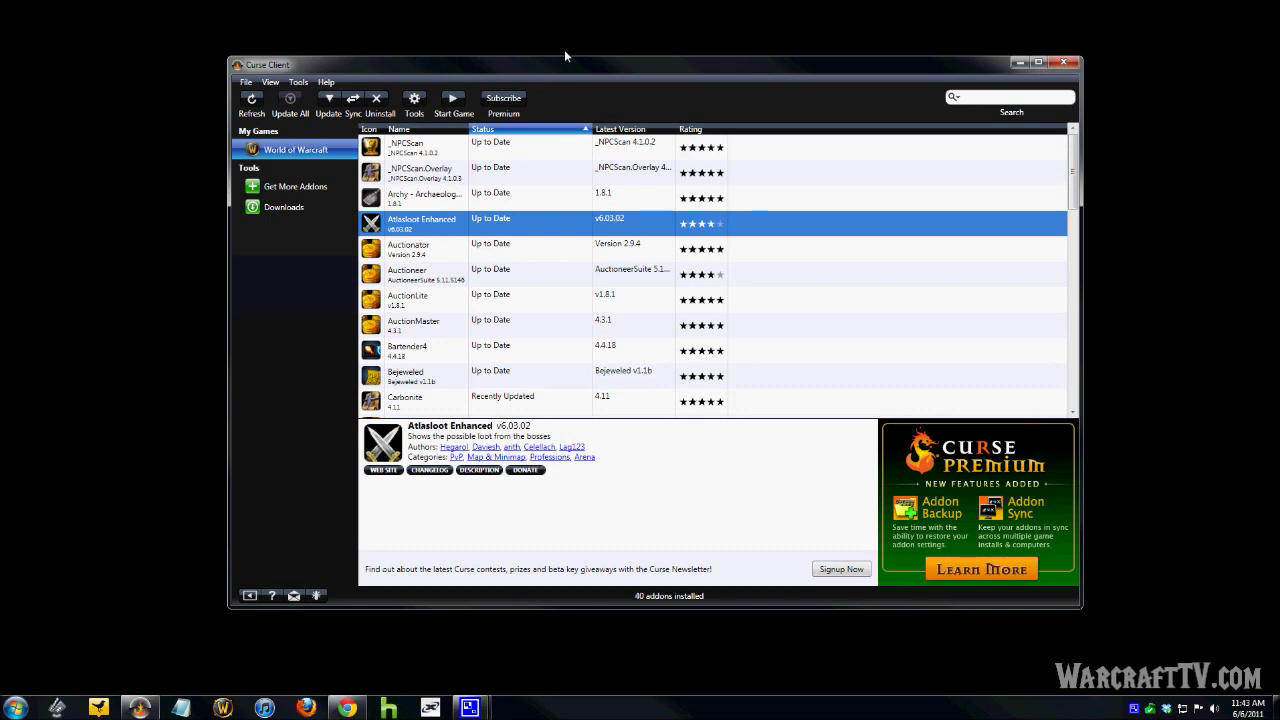
drag(571, 60, 555, 54)
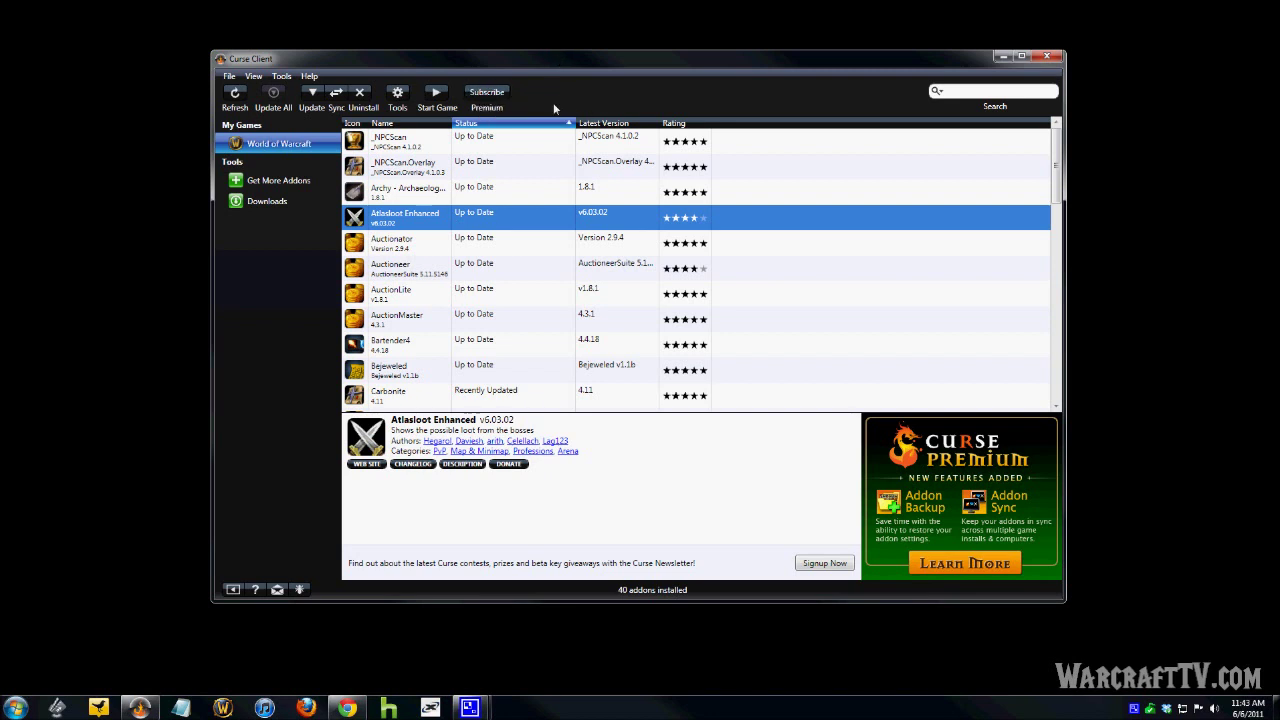
- Look through the full list of installed World of Warcraft addons, checking the entries from _NPCScan to Auctioneer
click(419, 168)
click(418, 190)
click(416, 218)
click(415, 242)
click(420, 262)
click(418, 142)
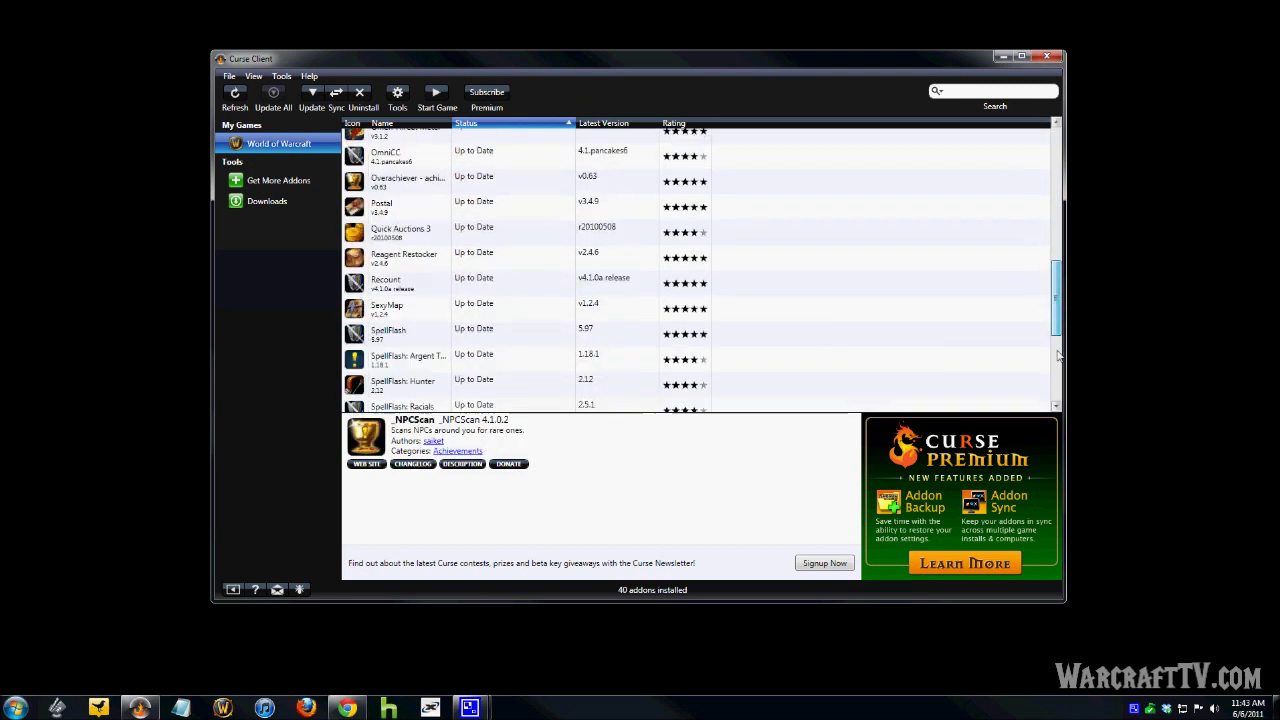
scroll(1058, 355, up, 10)
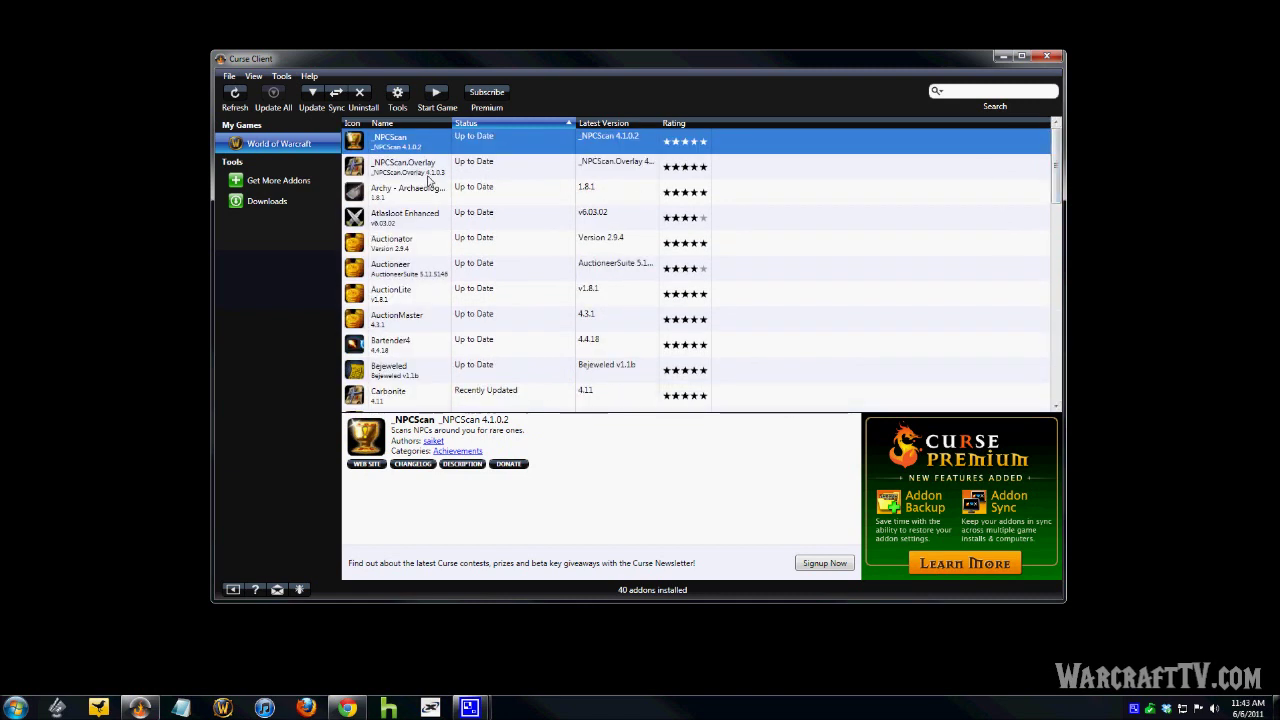
key(Down)
key(Down)
key(Down)
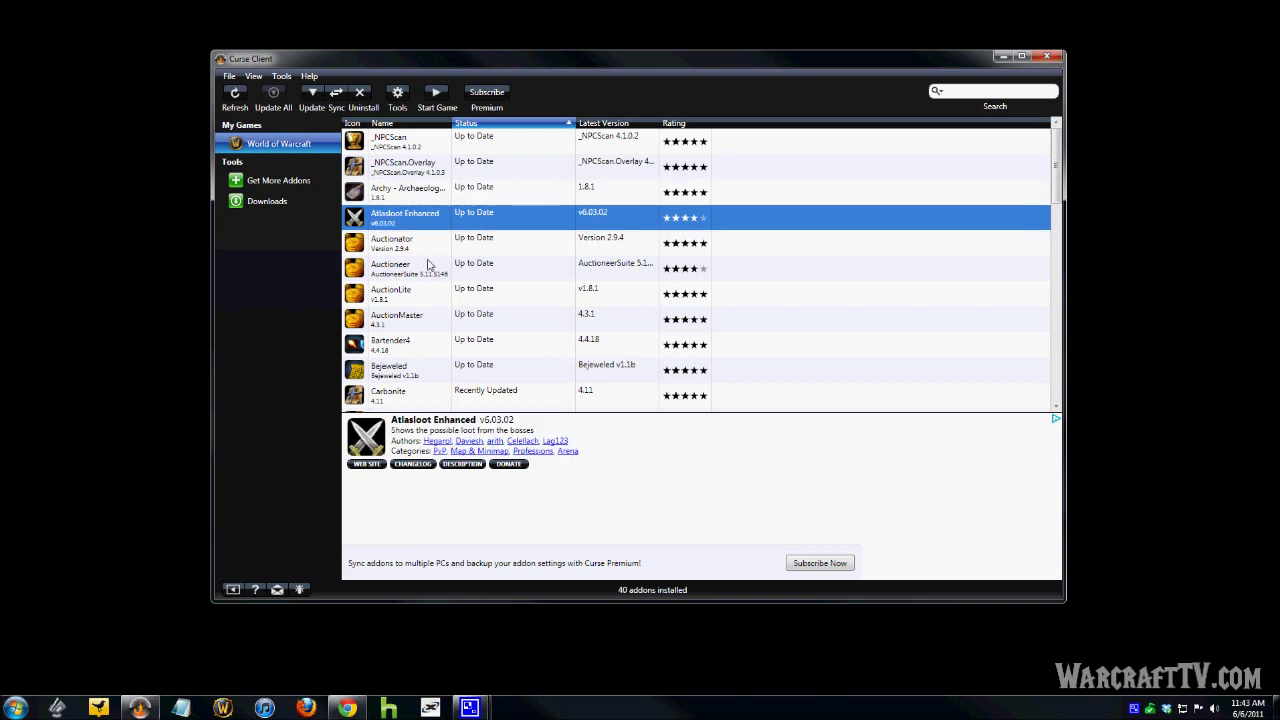
click(430, 241)
drag(1058, 167, 1063, 125)
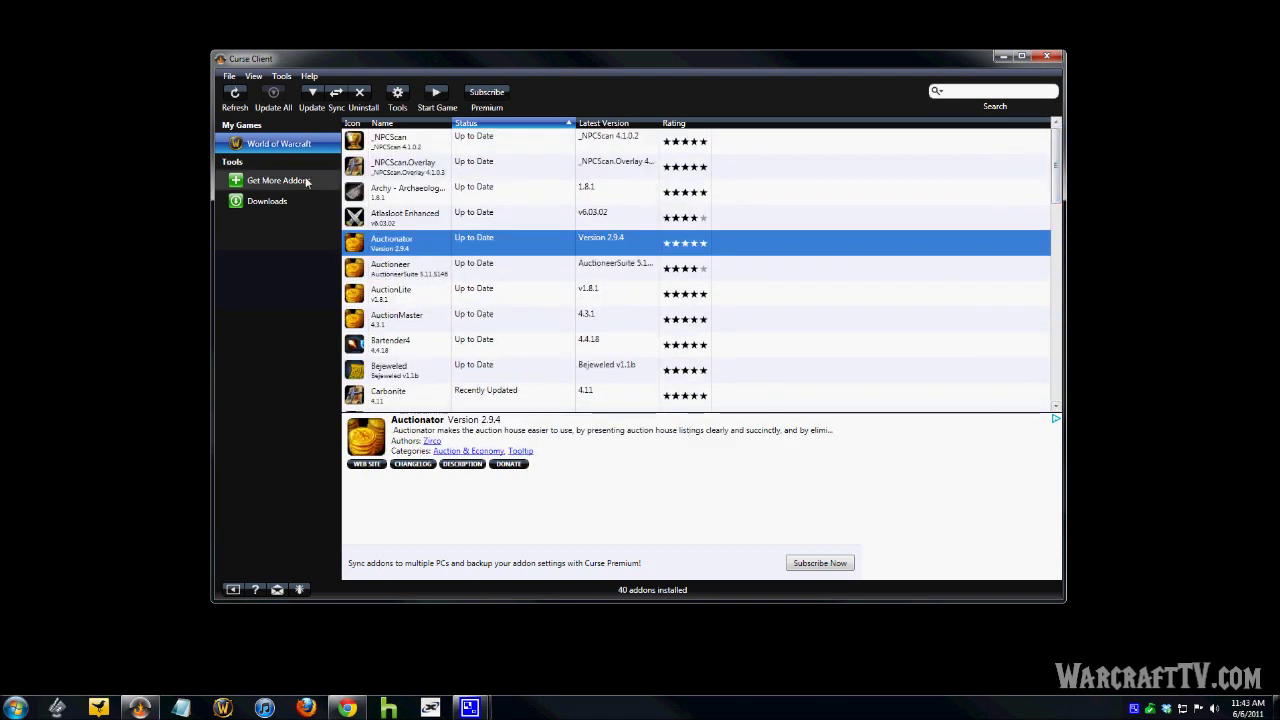
mouse_move(343, 66)
mouse_down()
mouse_move(370, 50)
mouse_move(346, 70)
mouse_up()
click(346, 708)
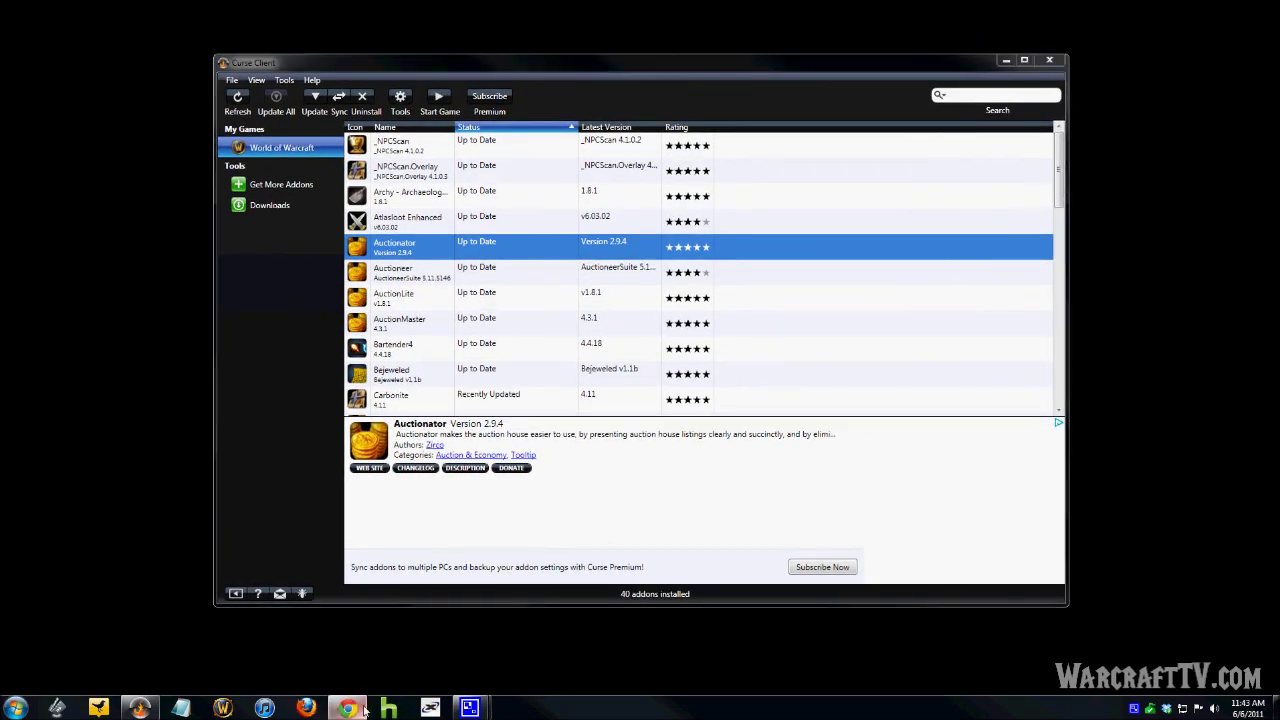
click(328, 133)
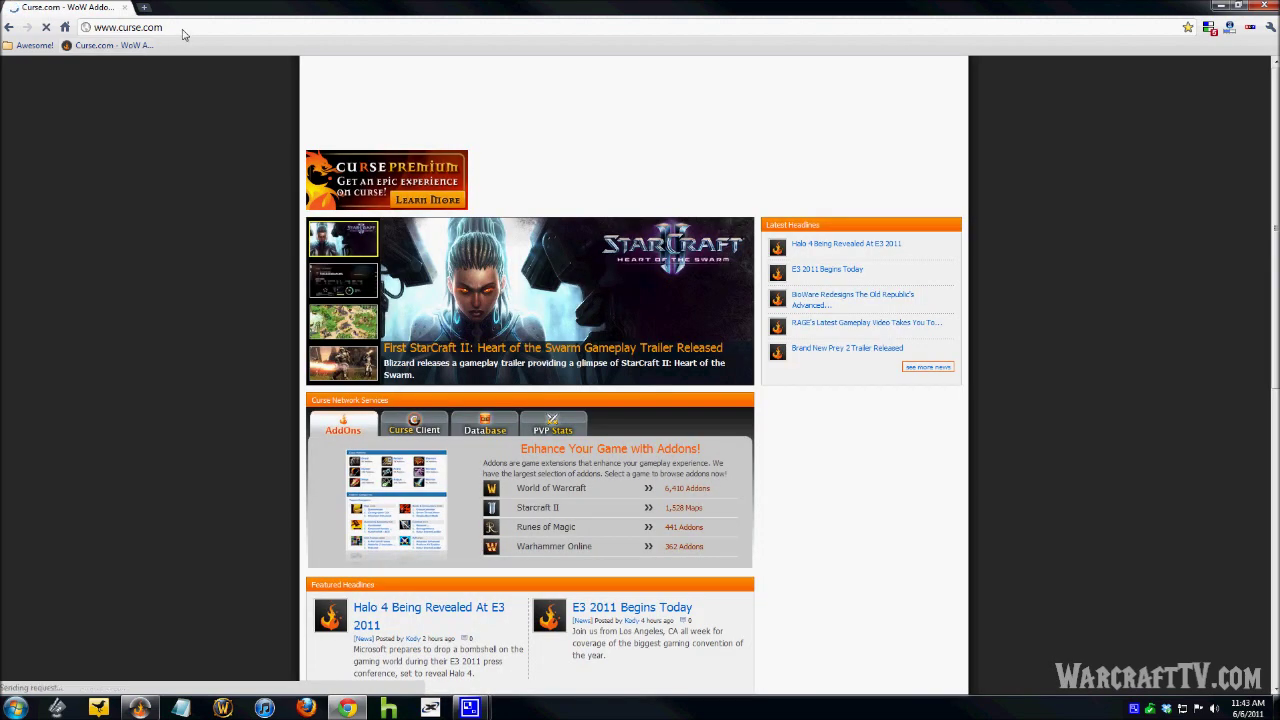
click(88, 27)
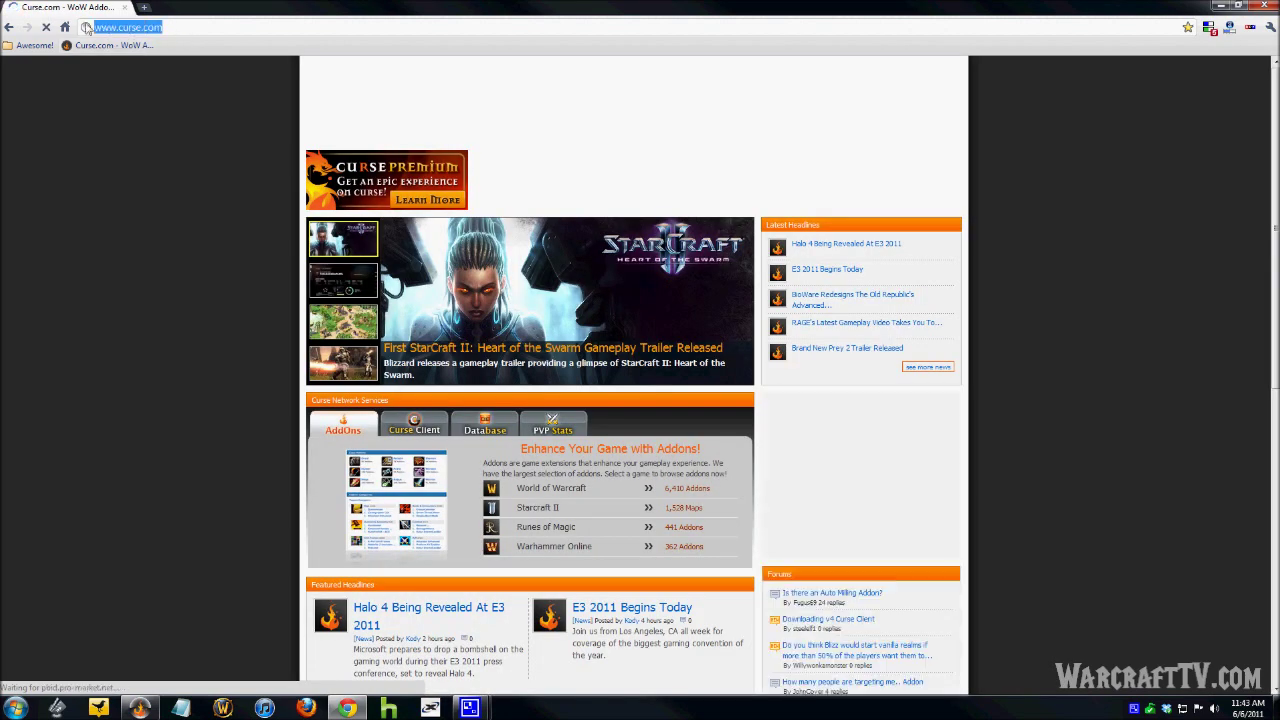
click(153, 189)
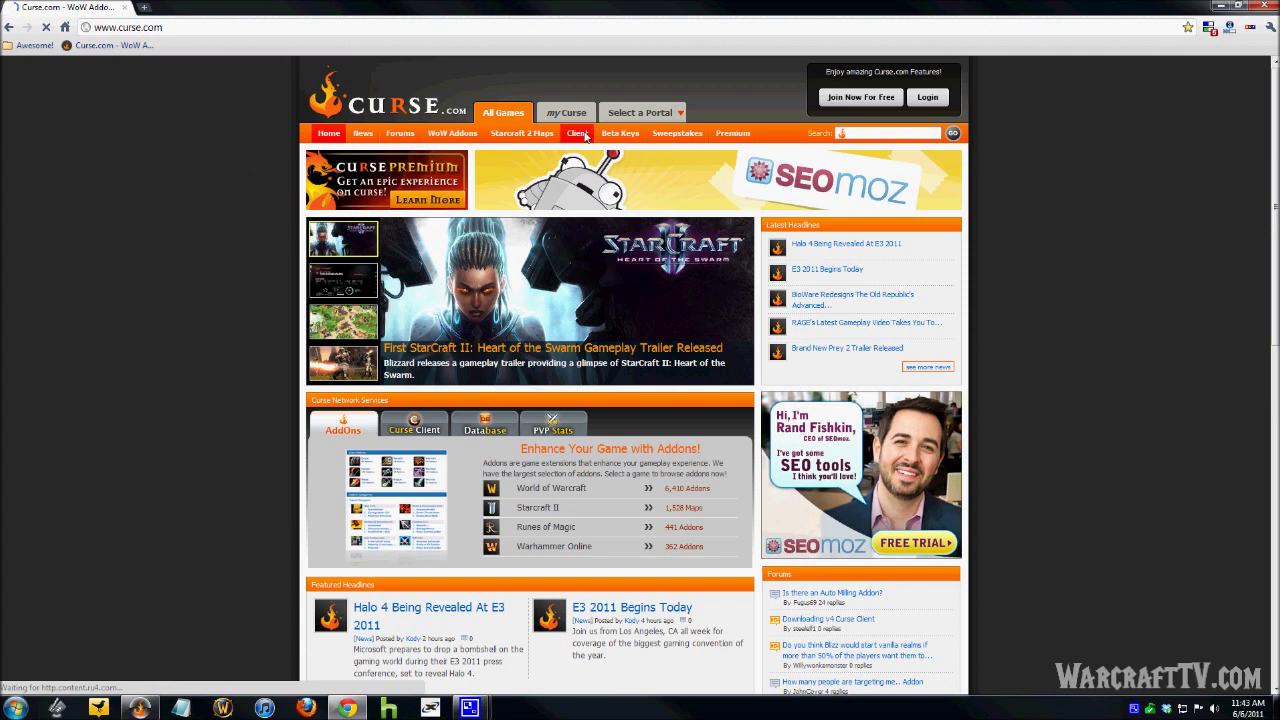